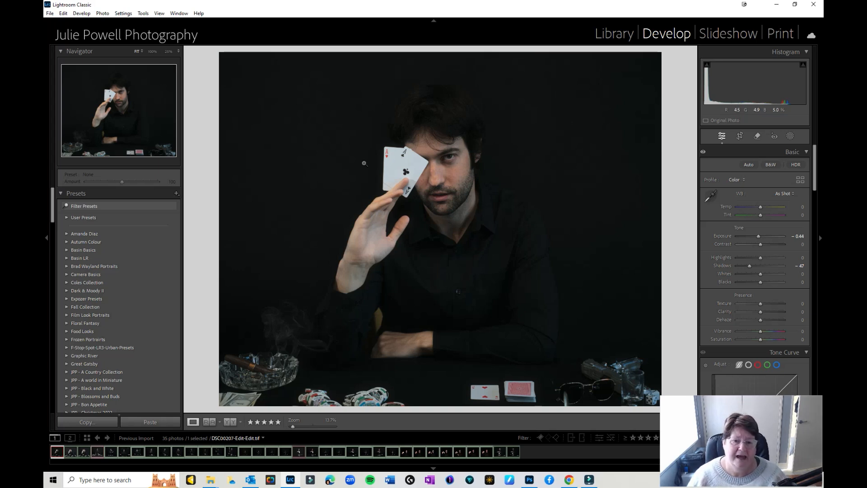
Open the card player photo in DehancerLightroom.exe as a copy with Lightroom adjustments and maximize the plugin window.
right_click(456, 148)
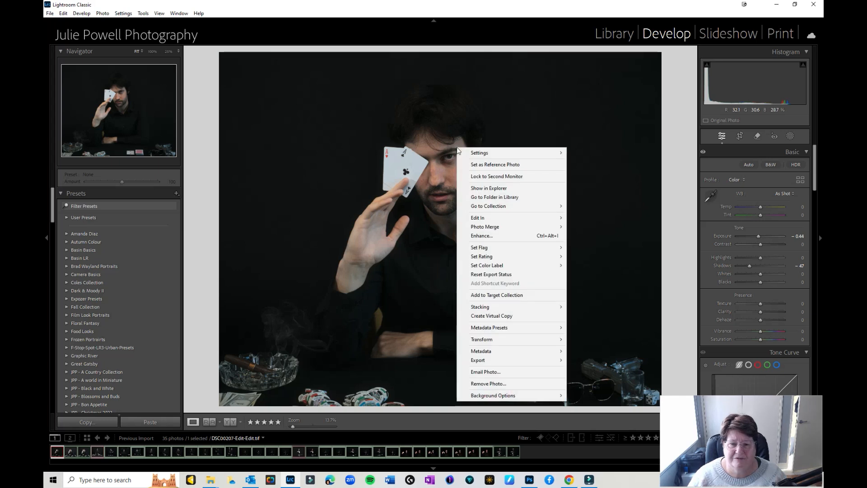
mouse_move(492, 220)
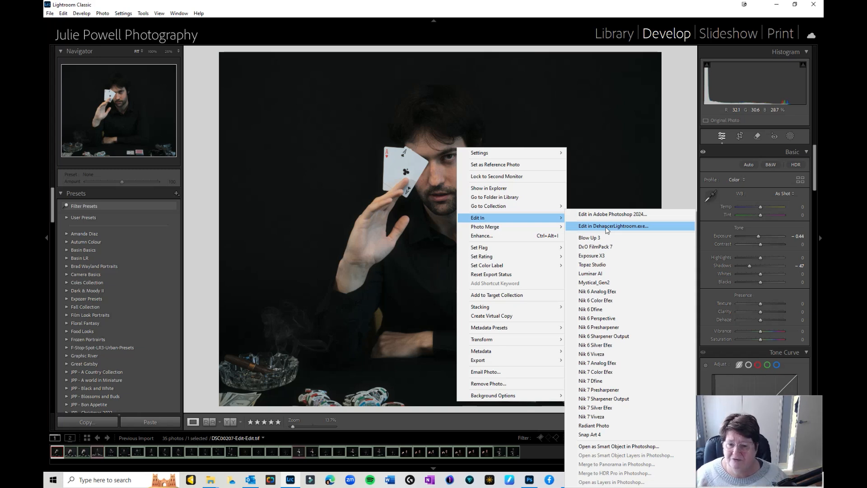
click(607, 226)
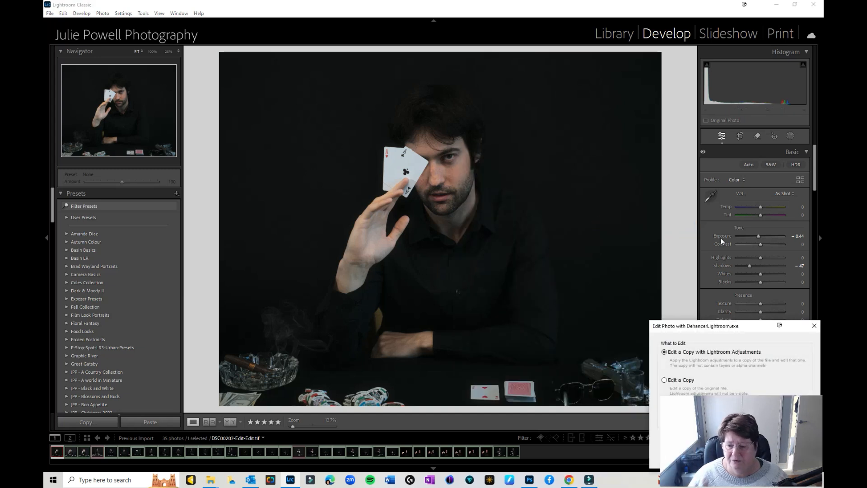
drag(751, 329, 621, 175)
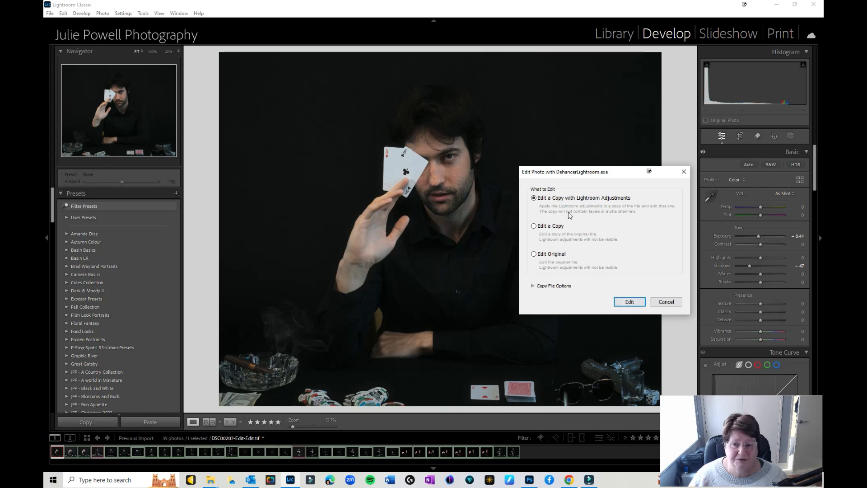
click(634, 304)
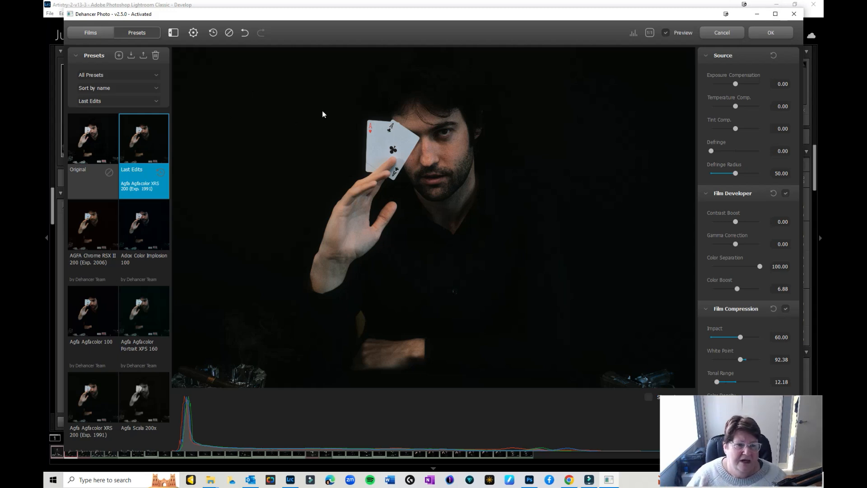
click(776, 14)
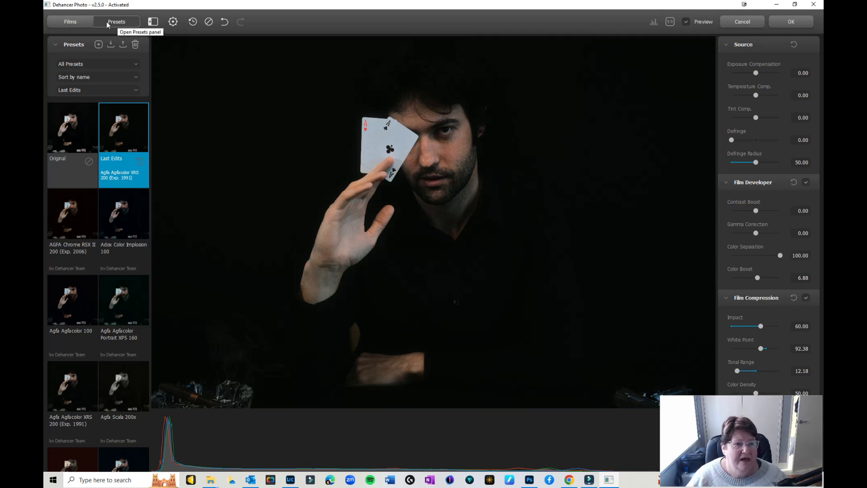
Show the film profiles in place of the presets, with the film type set to All Films.
click(68, 23)
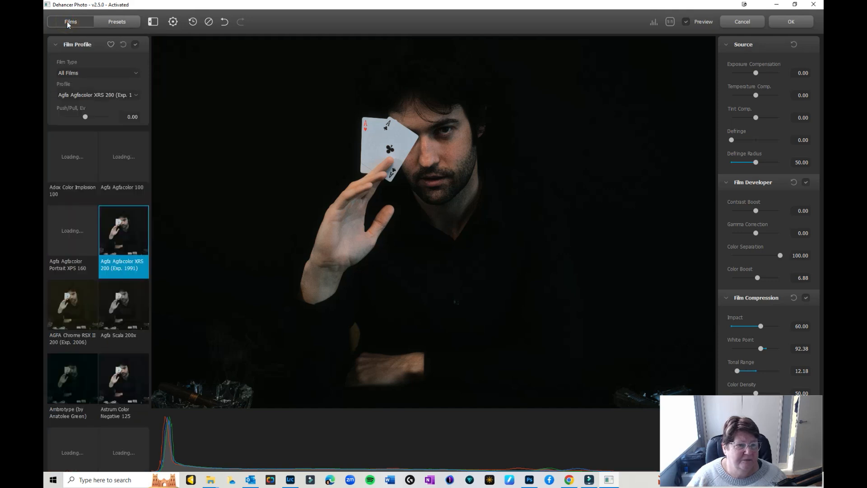
click(73, 75)
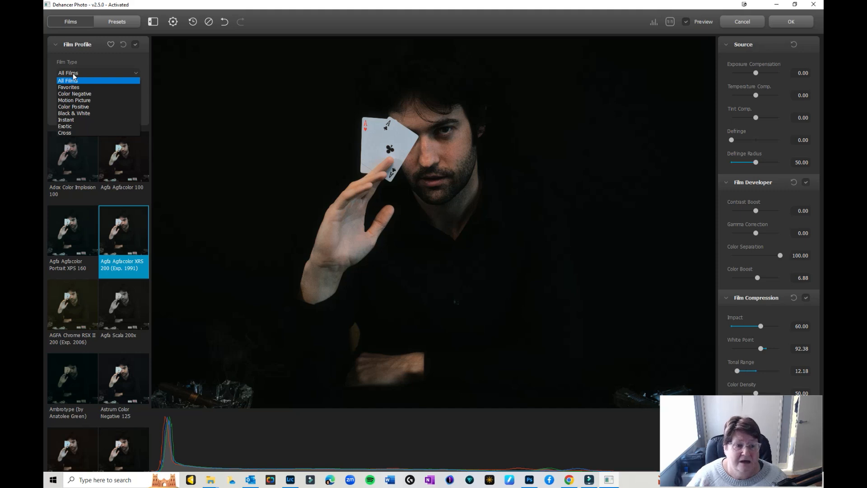
click(71, 81)
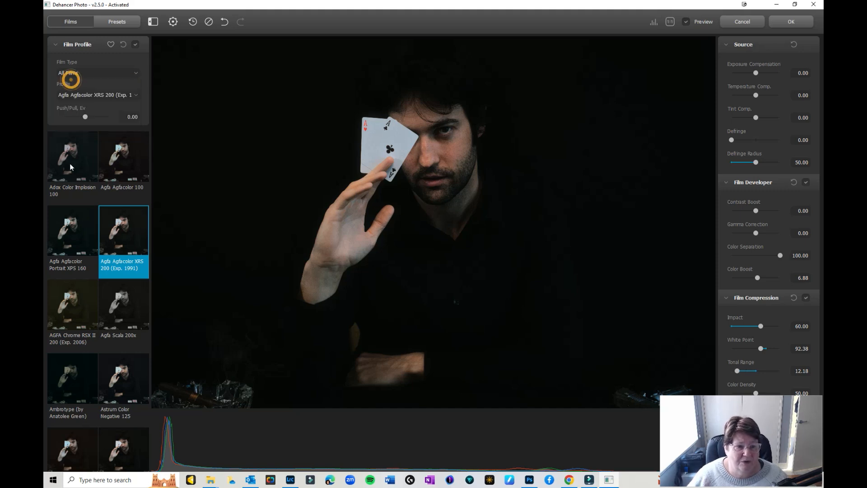
Find the Ilford HP5 Plus 400 film profile in the list and apply it to the photo.
scroll(70, 165, down, 3)
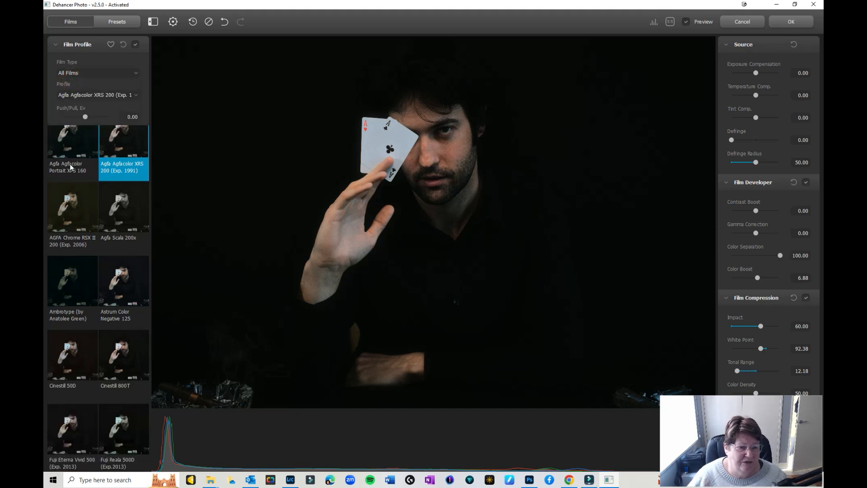
scroll(70, 163, down, 3)
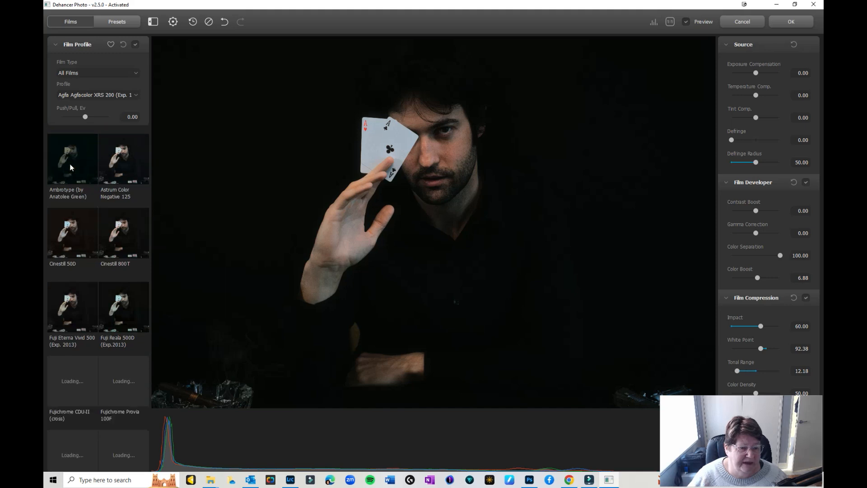
scroll(70, 164, down, 1)
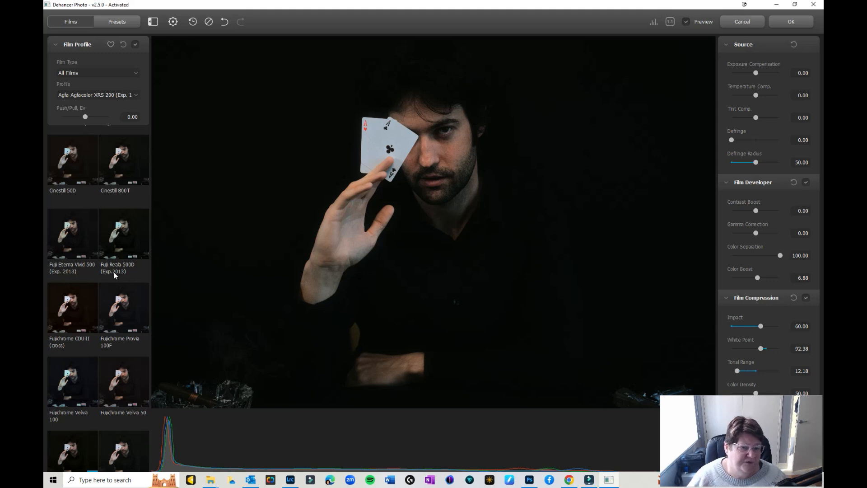
scroll(114, 296, down, 5)
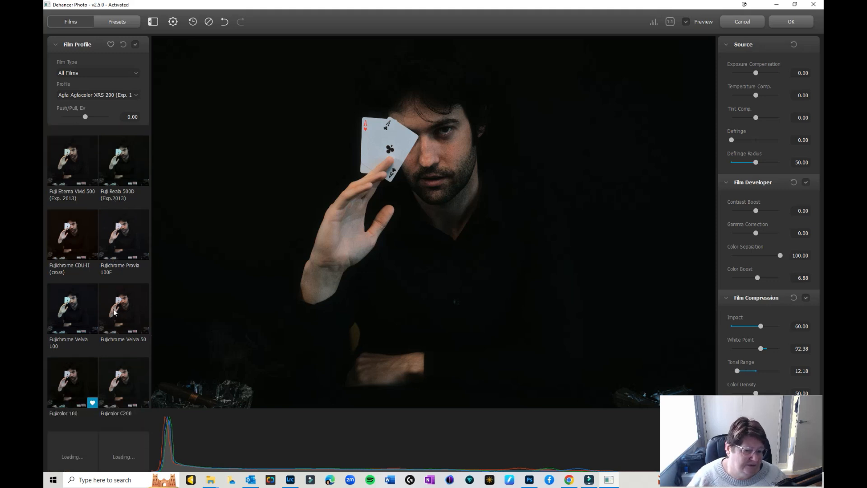
scroll(113, 309, down, 5)
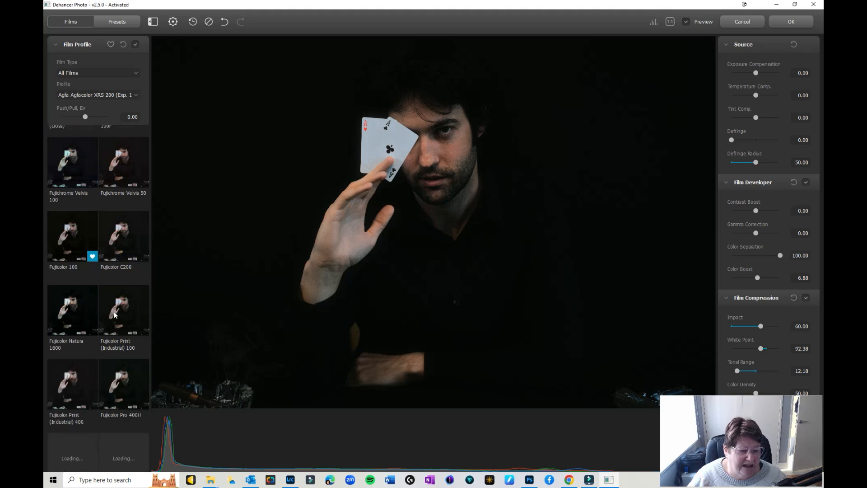
scroll(114, 311, down, 4)
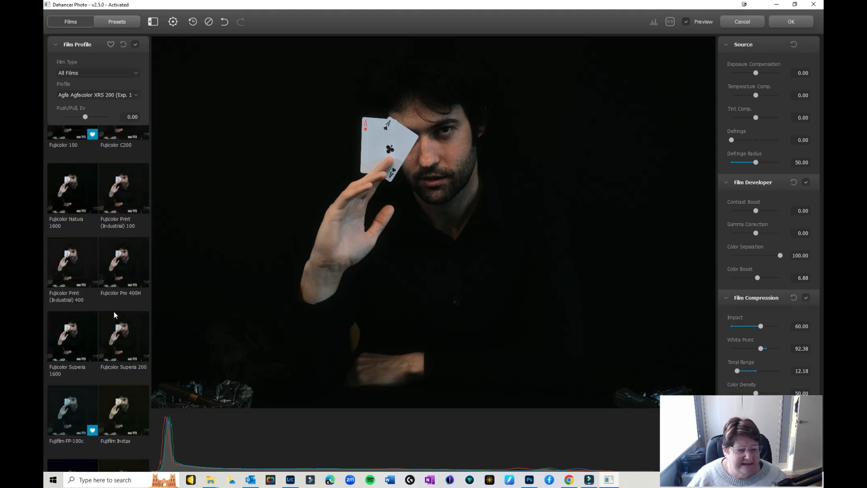
scroll(114, 311, down, 6)
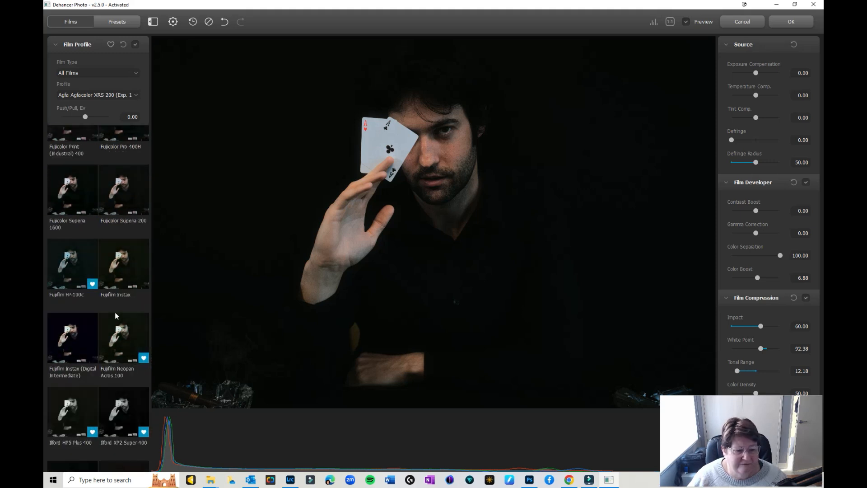
scroll(82, 433, down, 3)
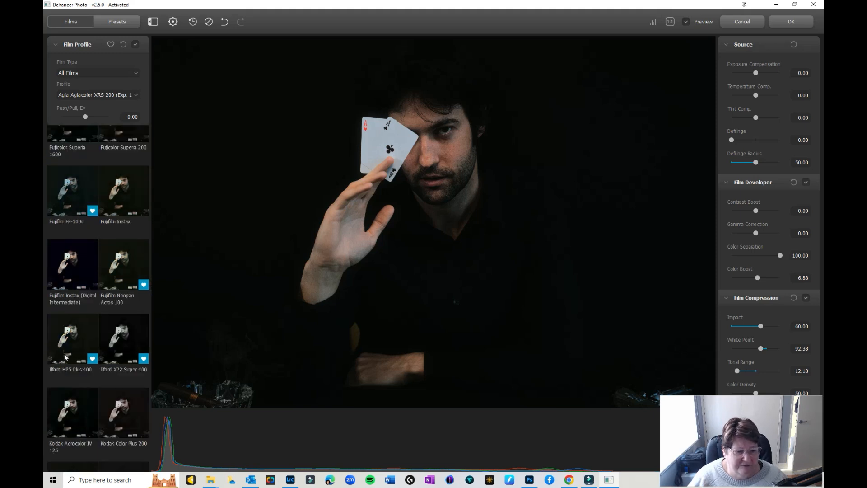
click(75, 332)
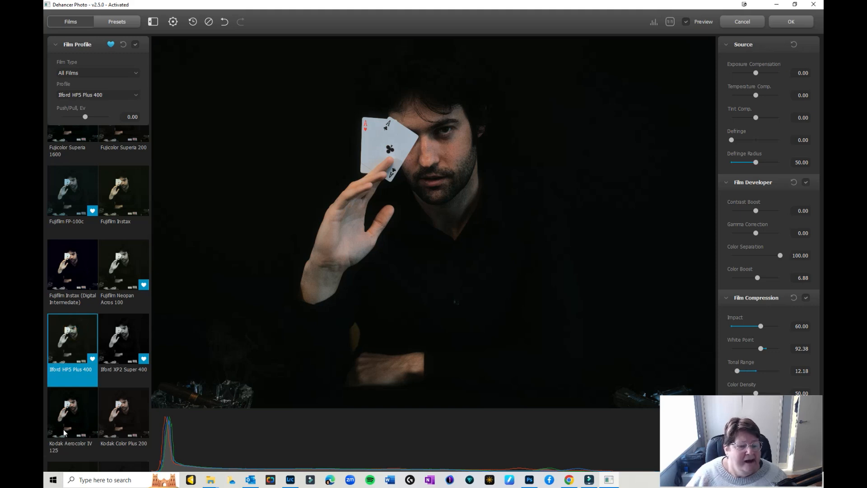
Look through the Kodak film profiles listed after the Ilford ones, then return to the selected profile.
scroll(63, 432, down, 2)
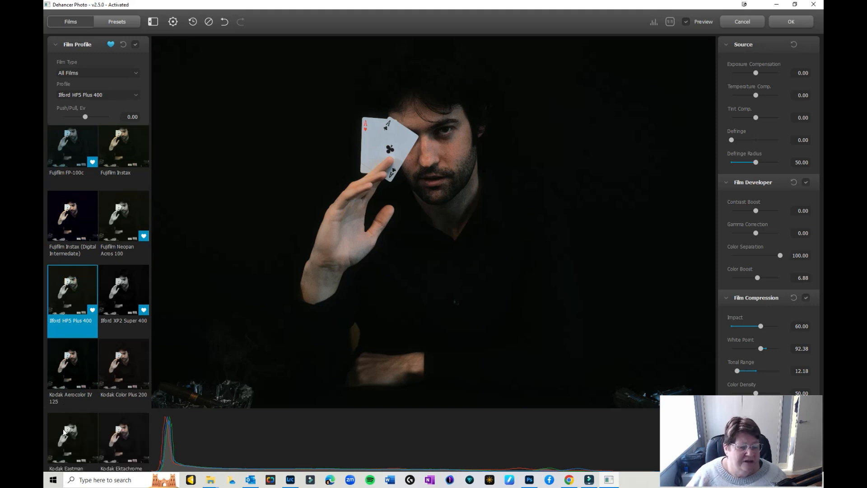
scroll(63, 432, down, 1)
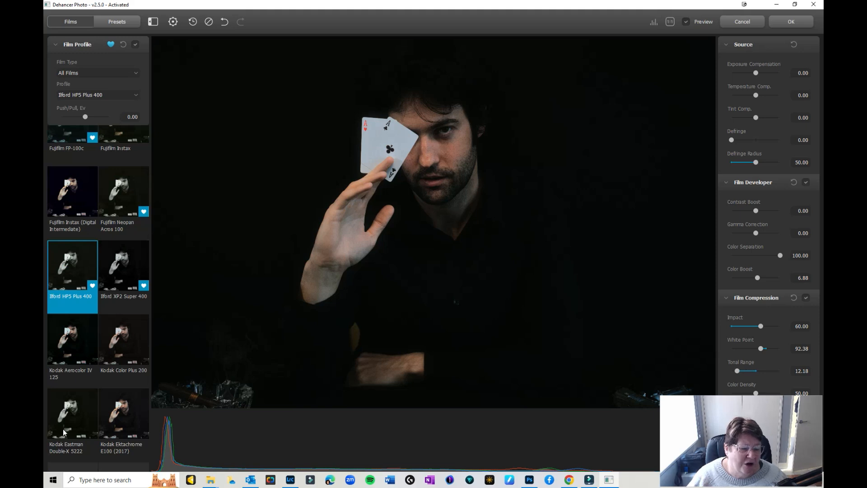
scroll(123, 426, down, 2)
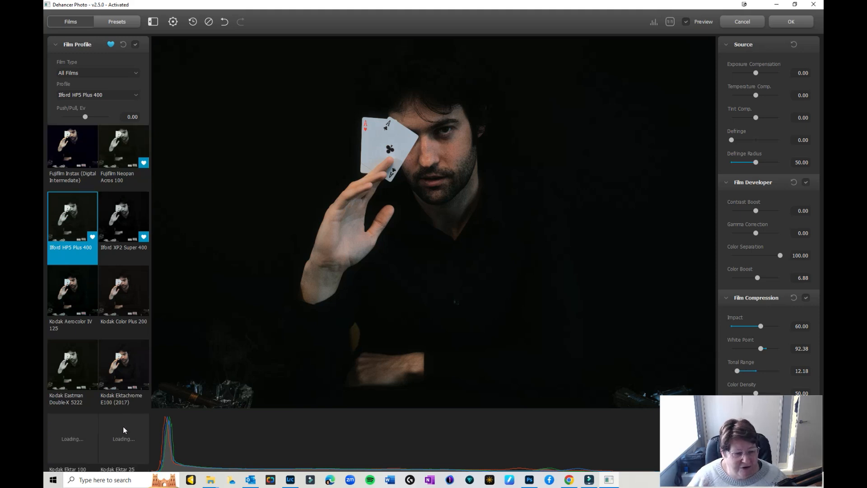
scroll(122, 430, down, 2)
scroll(123, 429, down, 4)
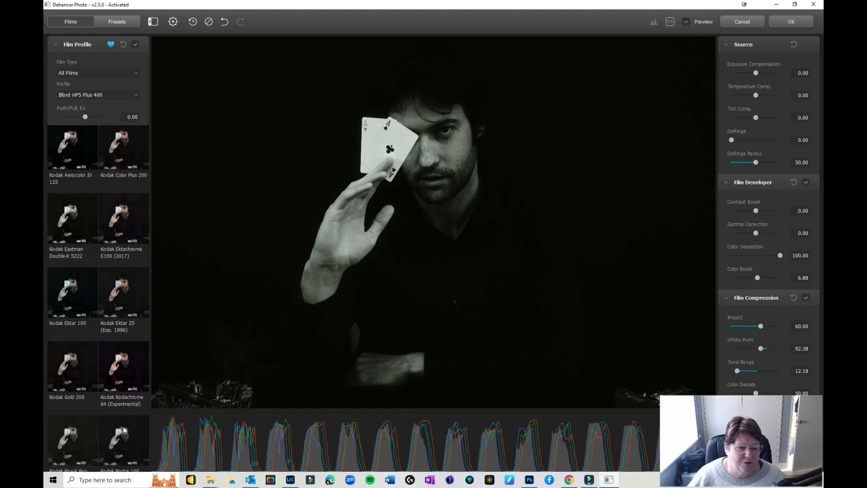
scroll(124, 429, up, 4)
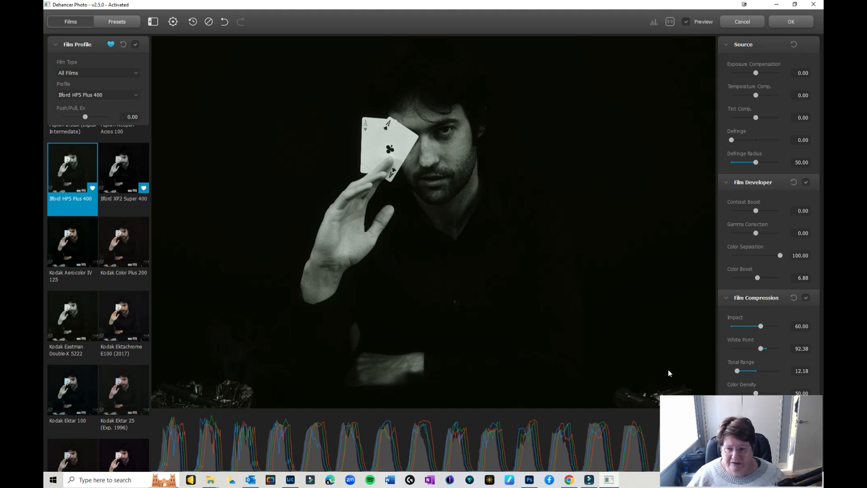
Hide and restore the film profile panel, then review the plugin's general settings without changing them.
click(154, 22)
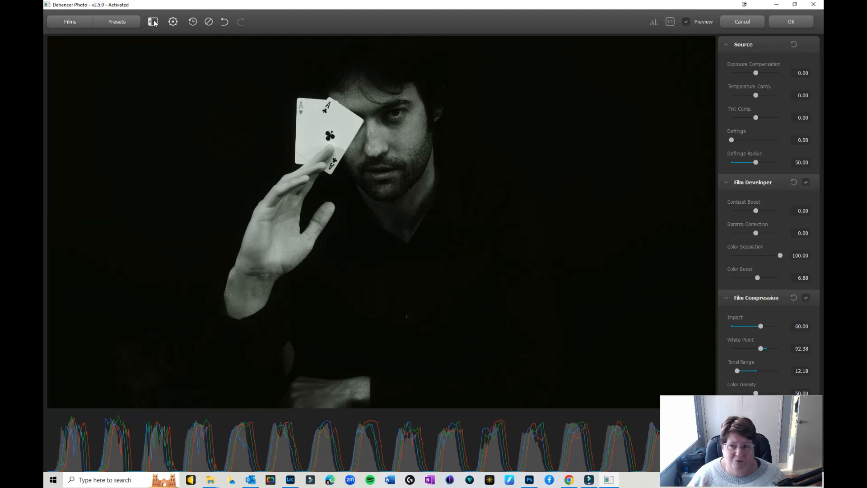
click(154, 22)
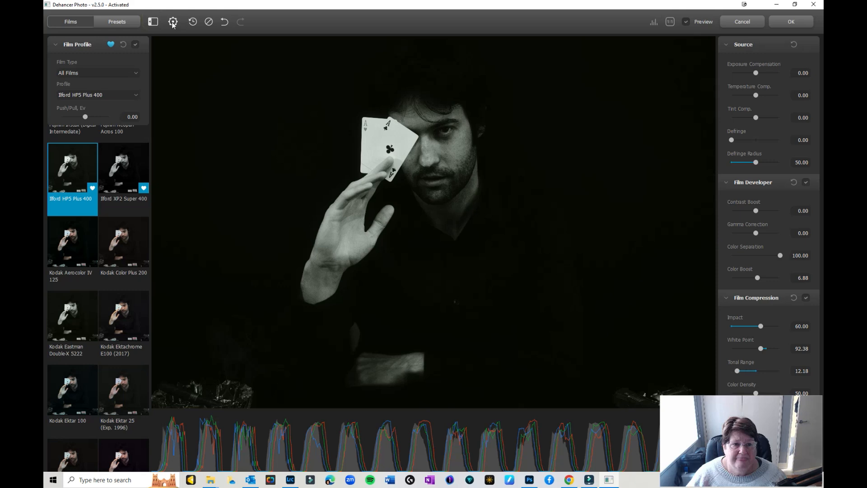
click(173, 23)
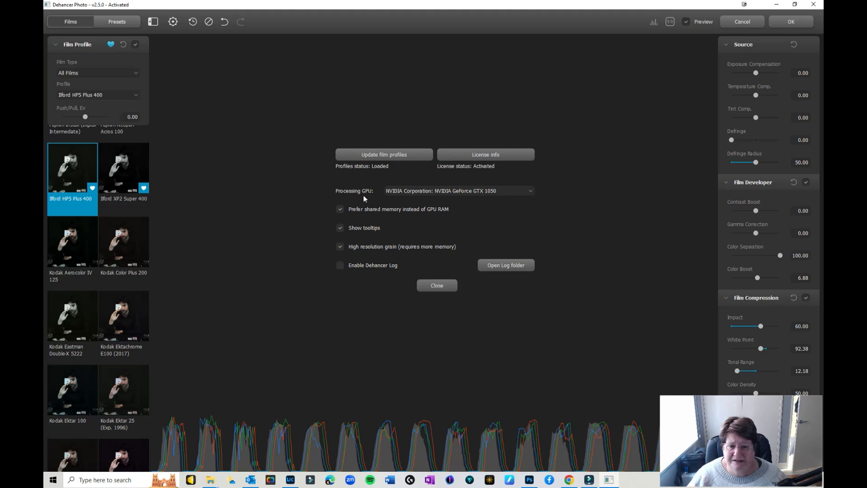
click(432, 286)
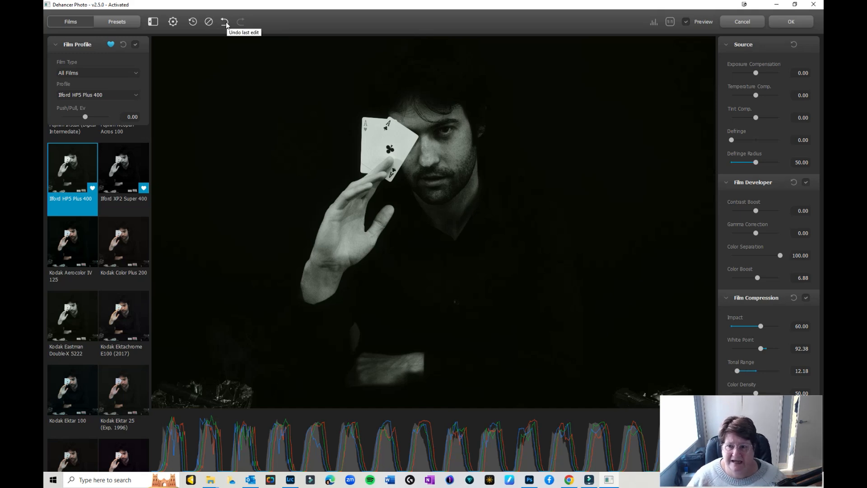
Try the histogram and zoom toggles, and compare the film look with the original by switching the preview off and on.
click(654, 23)
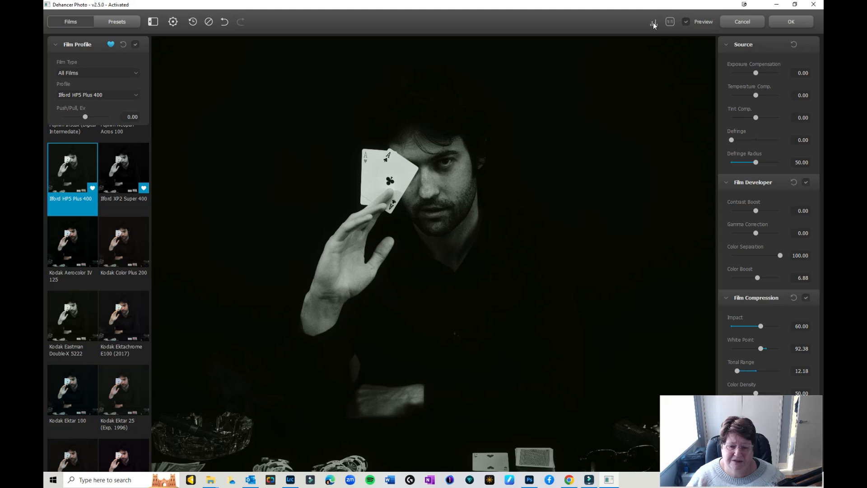
click(653, 23)
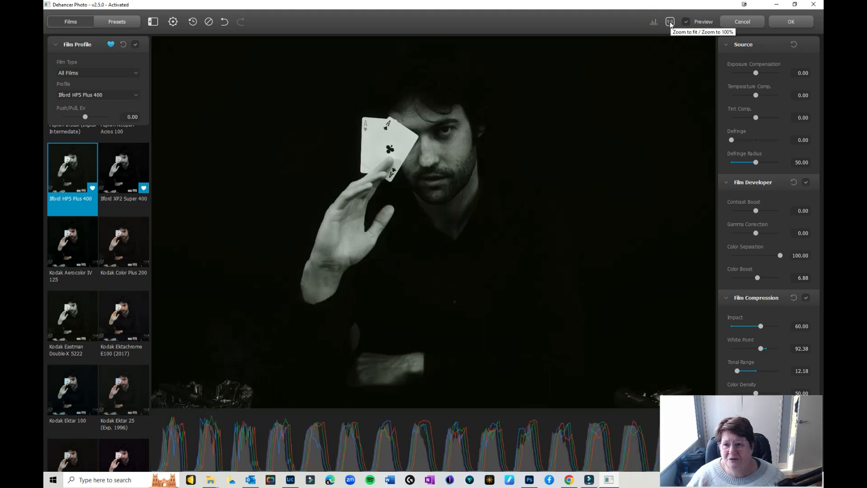
click(670, 23)
click(670, 24)
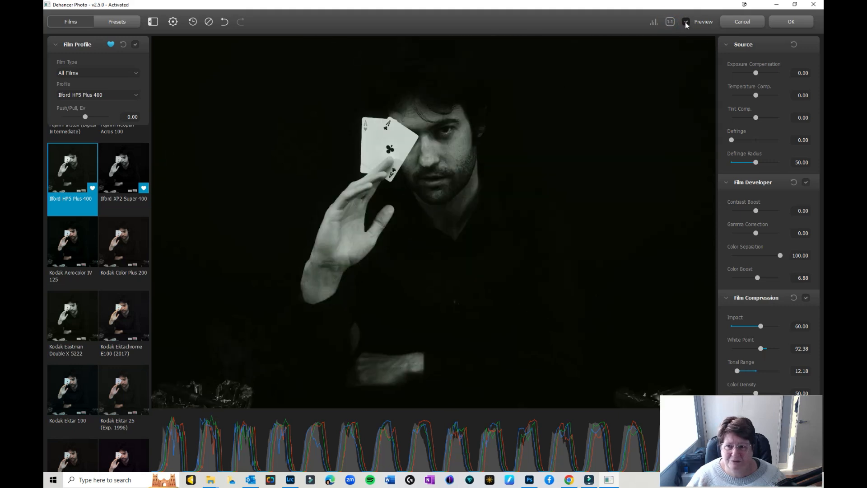
click(685, 22)
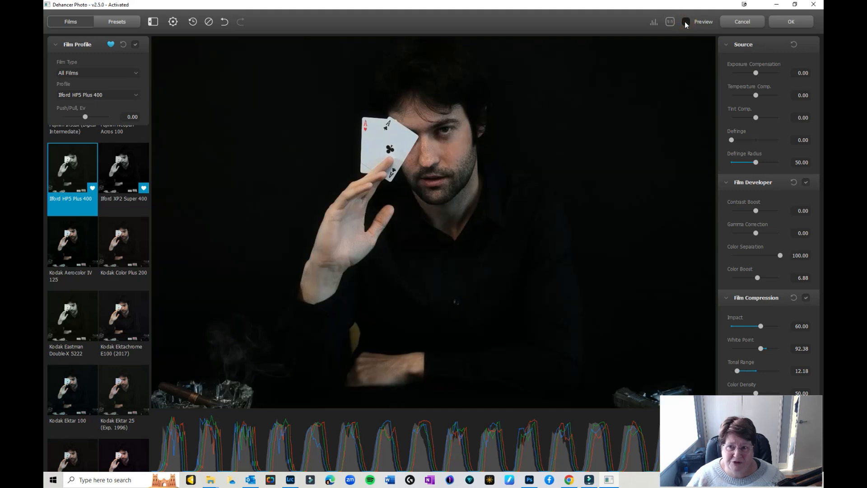
click(685, 21)
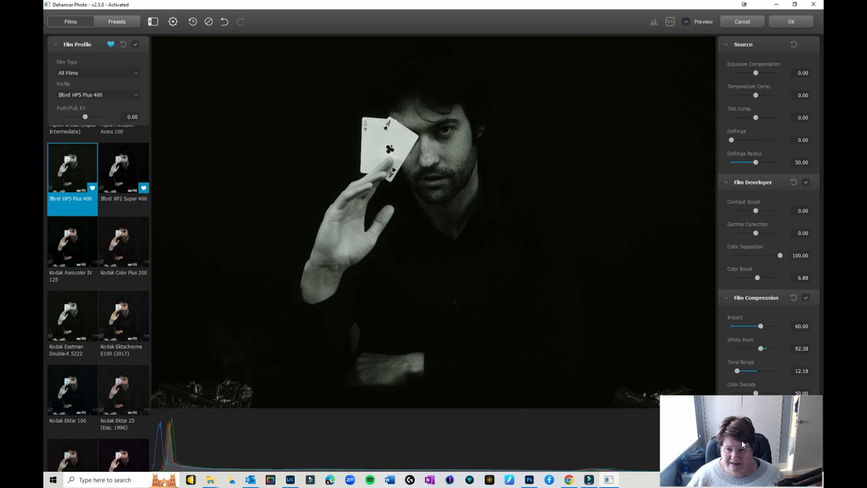
Review the controls from Source down to Print and look through the print profile options, keeping Kodak Endura Glossy Paper.
drag(744, 445, 109, 412)
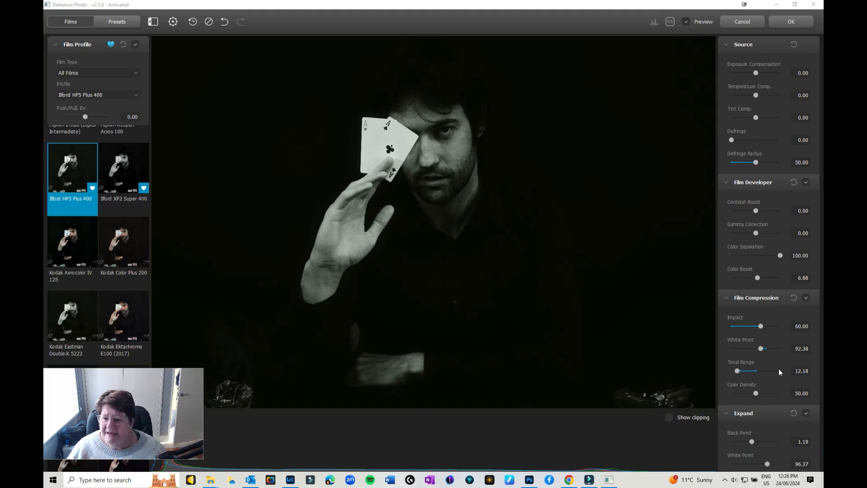
scroll(779, 369, down, 5)
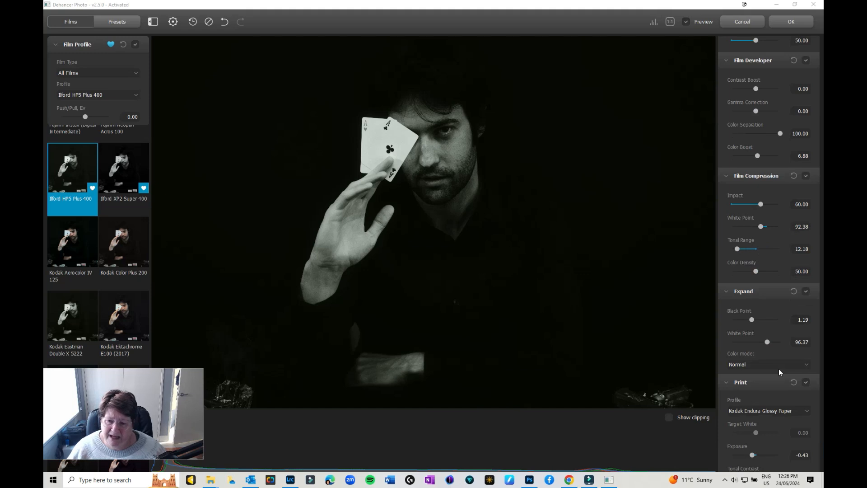
scroll(778, 372, down, 1)
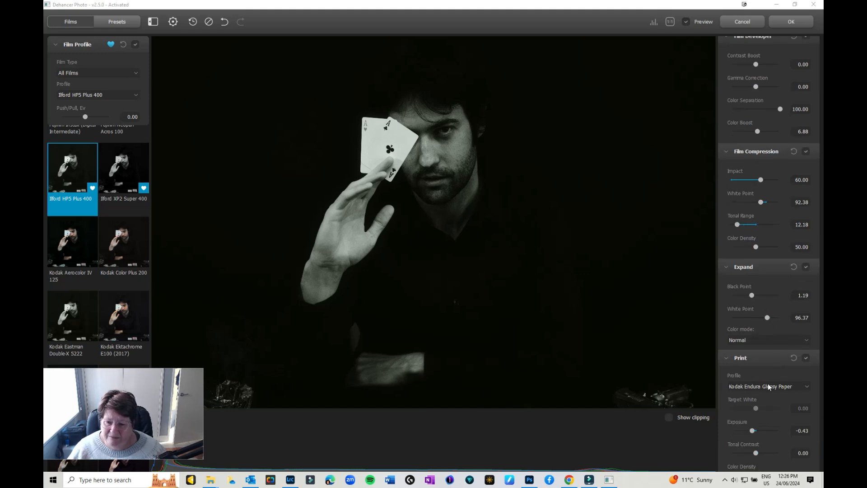
scroll(768, 387, down, 2)
click(778, 338)
click(779, 338)
click(778, 338)
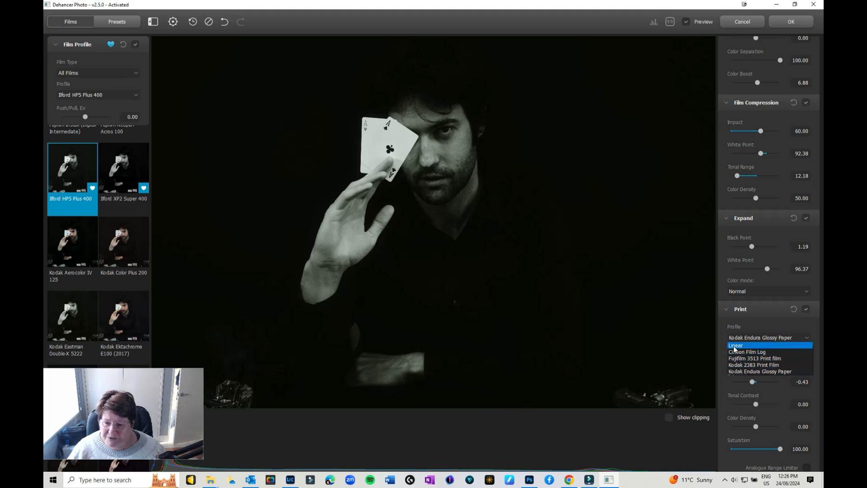
click(800, 339)
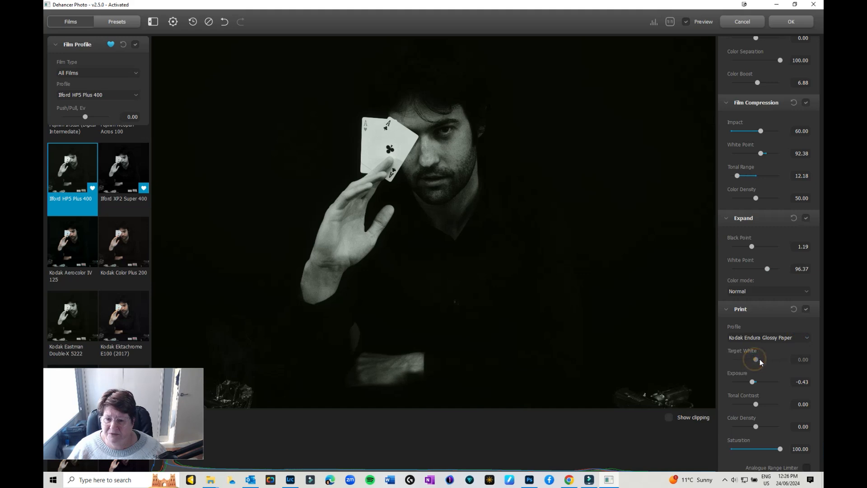
Try a film grain size of about 7.27 and an amount of 32.50, and return both to their minimums.
scroll(776, 388, down, 5)
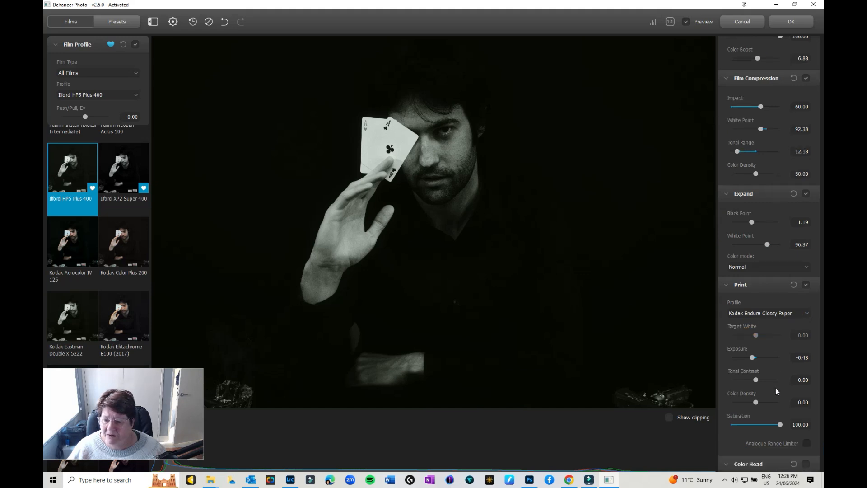
scroll(776, 388, down, 5)
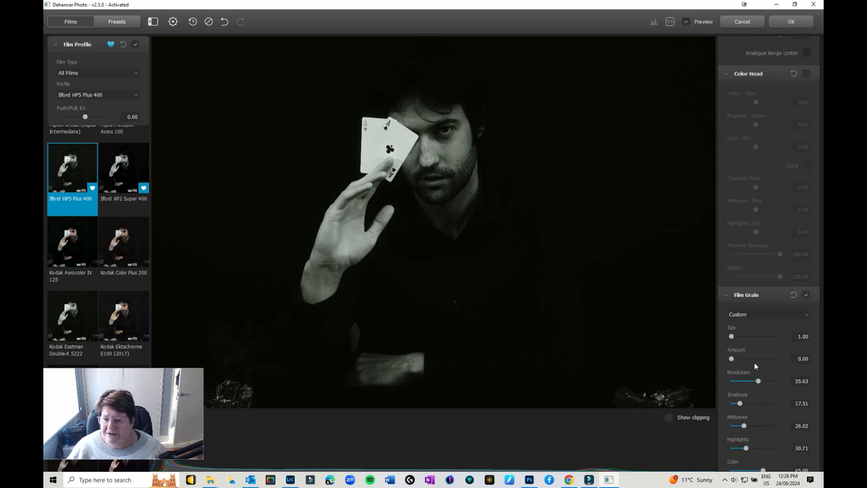
drag(733, 336, 748, 359)
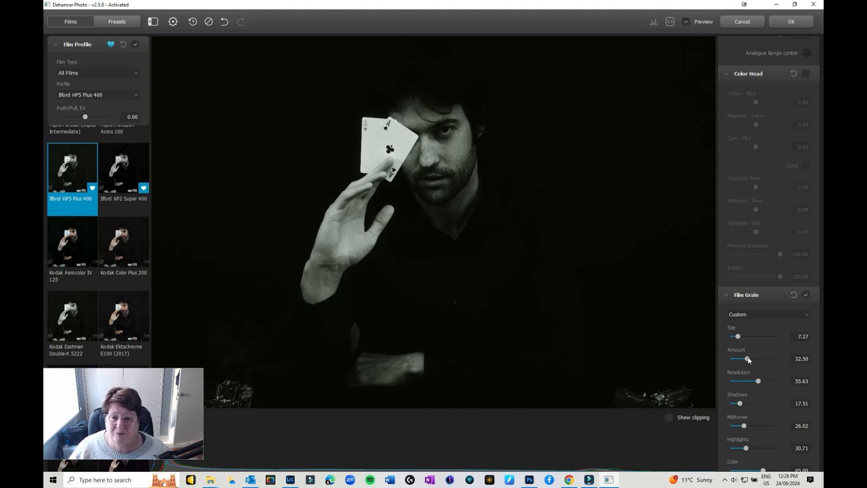
drag(748, 358, 716, 335)
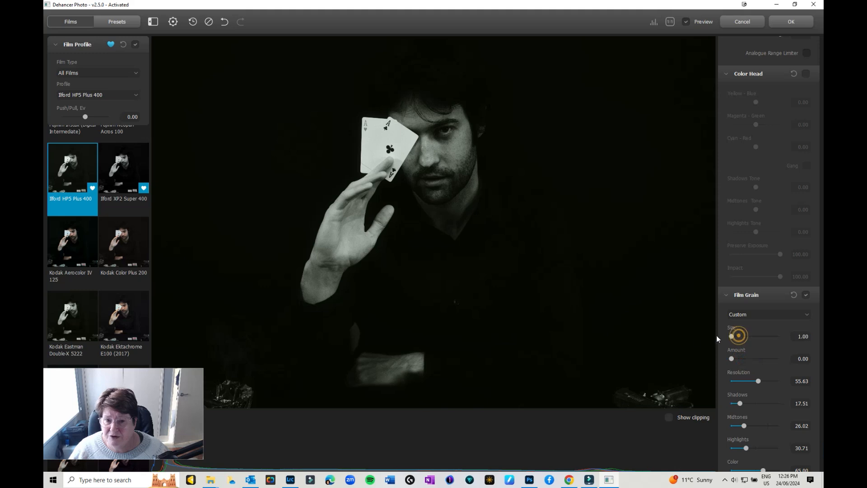
Zoom in on the man's eye and nose and set the film grain size to about 19.41 and amount to 34.17.
click(442, 142)
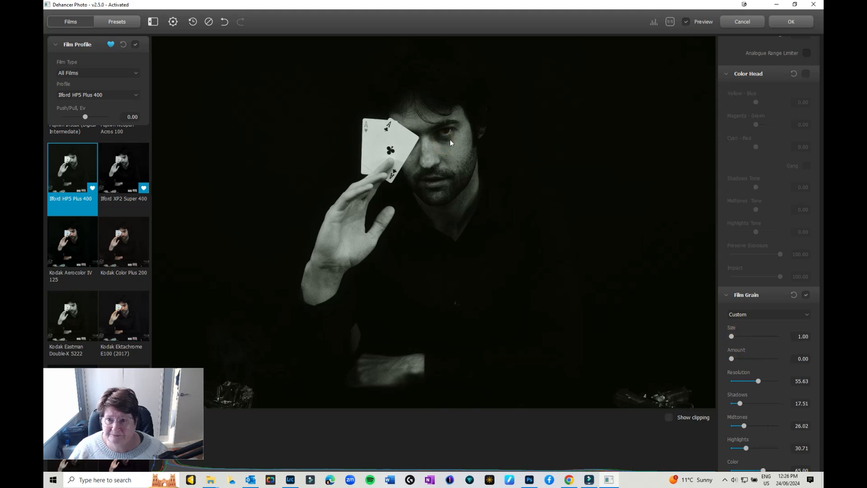
click(452, 189)
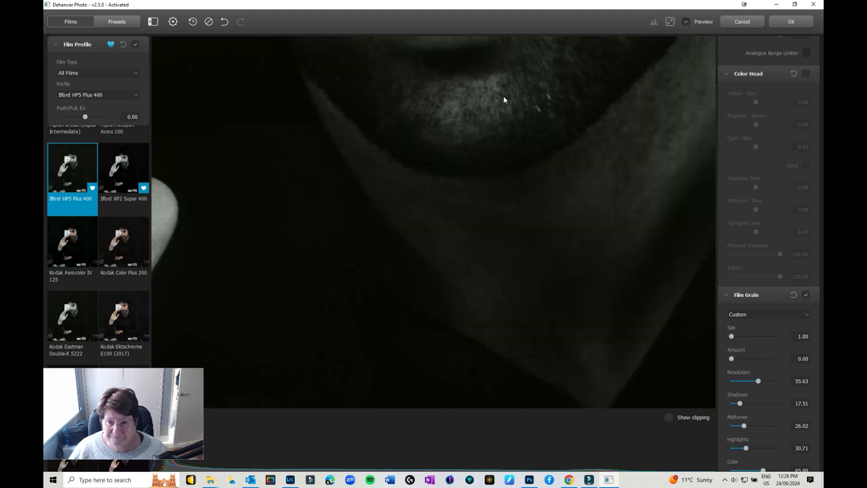
drag(503, 96, 468, 286)
drag(457, 70, 465, 296)
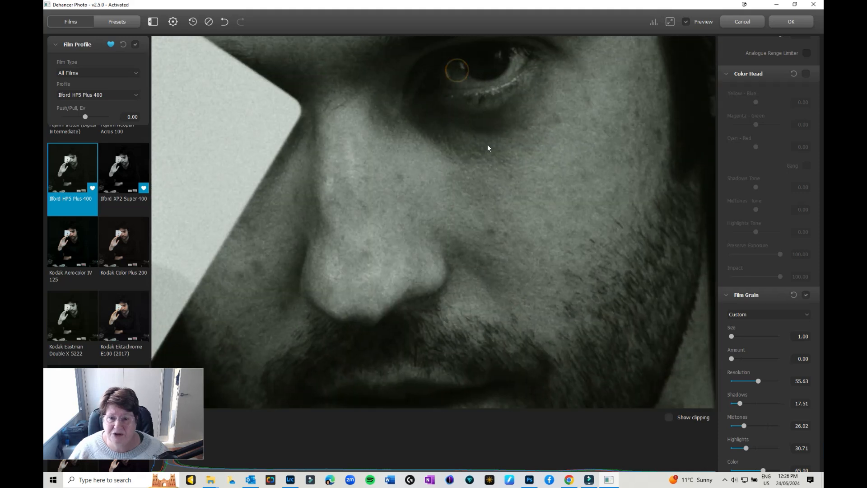
drag(487, 144, 495, 183)
drag(731, 359, 771, 335)
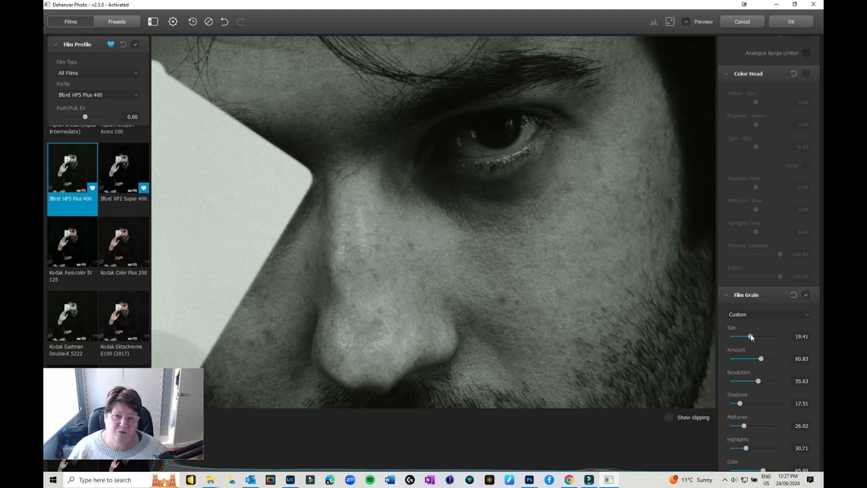
drag(761, 358, 759, 358)
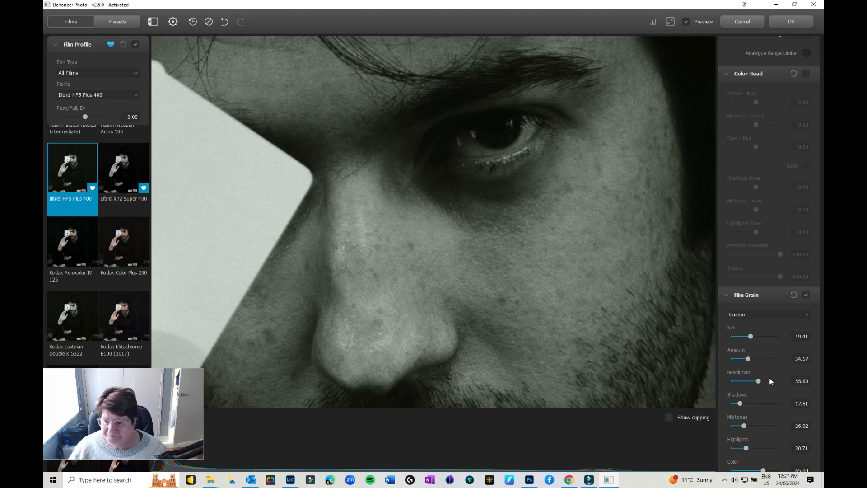
Apply the 65 mm ISO 500 preset to the film grain.
click(808, 314)
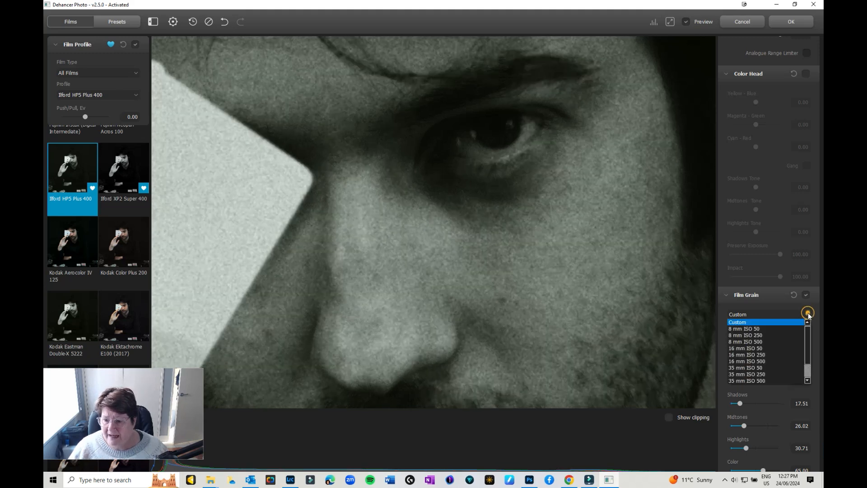
scroll(762, 368, down, 1)
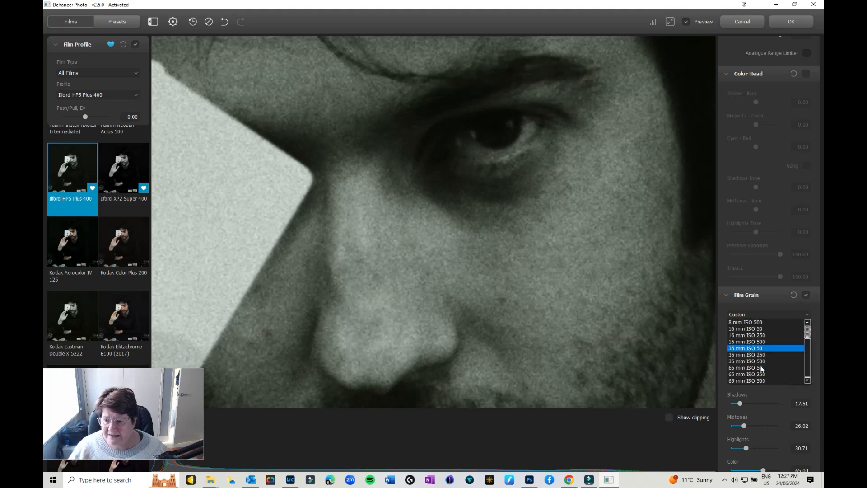
click(735, 381)
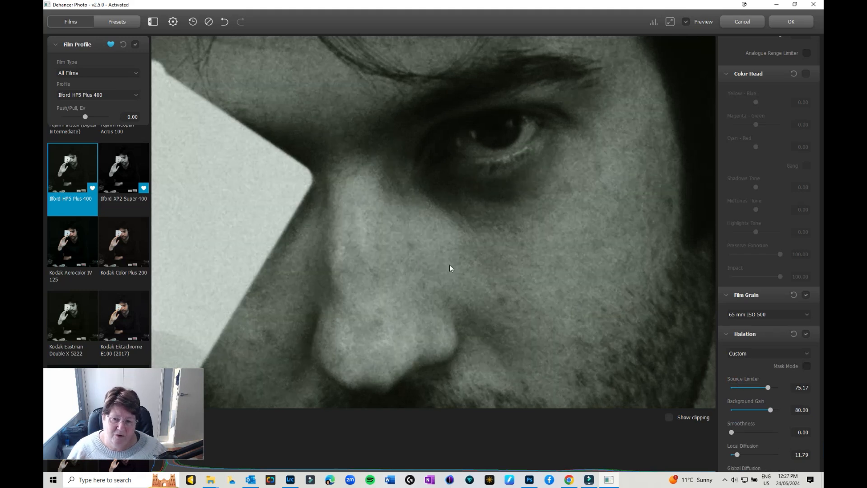
Lower the halation Source Limiter to 32.50 and the Background Gain to 30.00.
drag(768, 387, 746, 410)
click(769, 409)
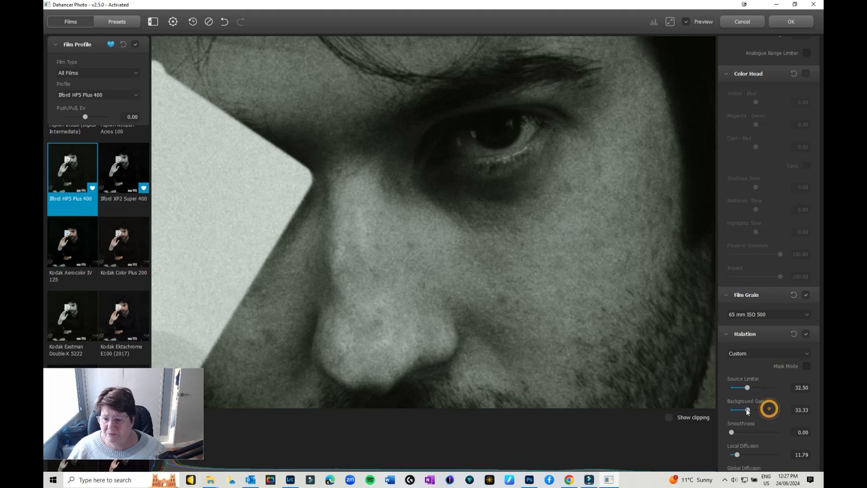
Switch the film grain preset to Custom to expose its individual settings.
click(807, 315)
click(808, 341)
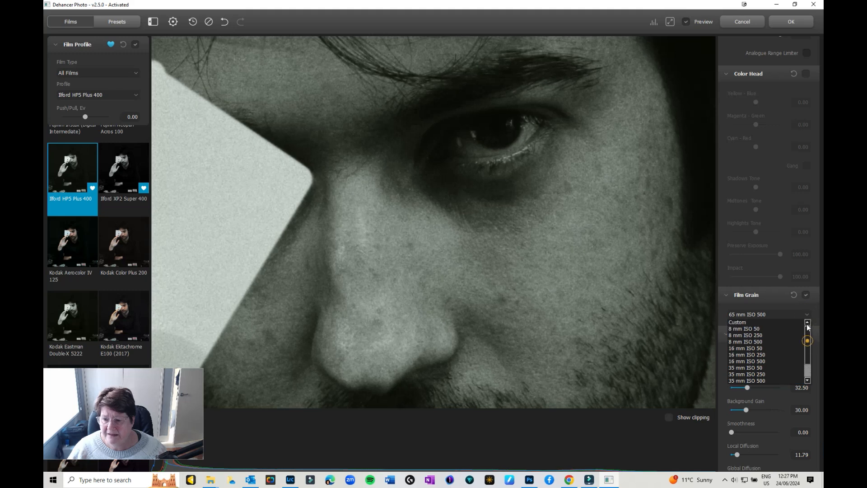
click(755, 322)
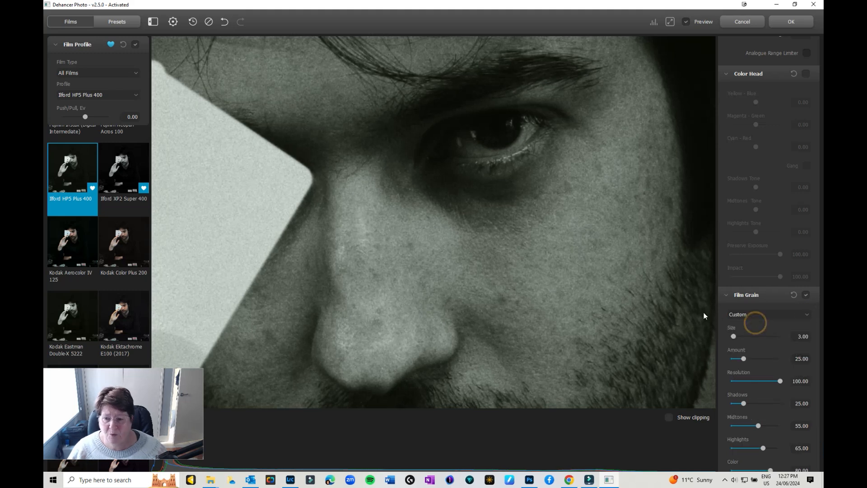
Look through the film grain's Film Type and Mode options, keeping Positive and Analogue.
scroll(778, 398, down, 4)
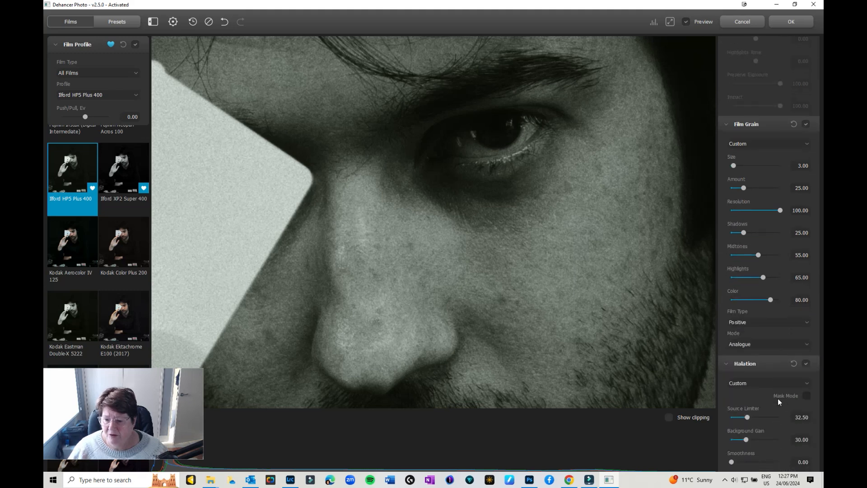
click(756, 323)
click(750, 336)
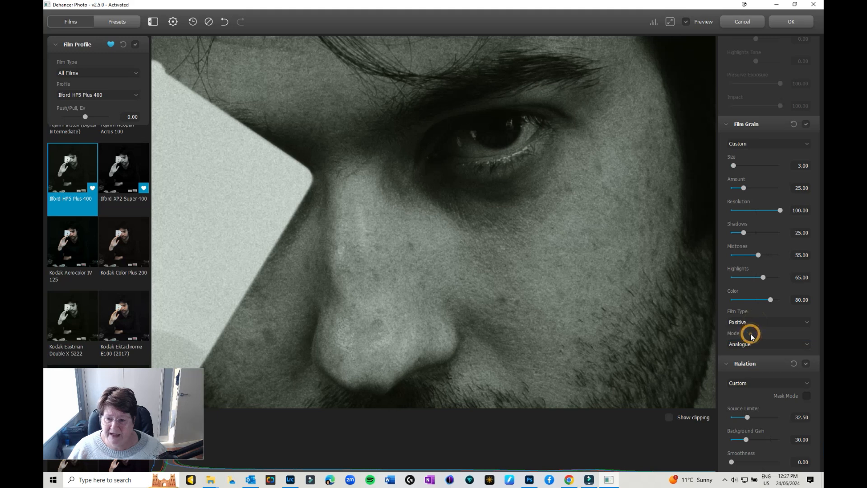
click(755, 343)
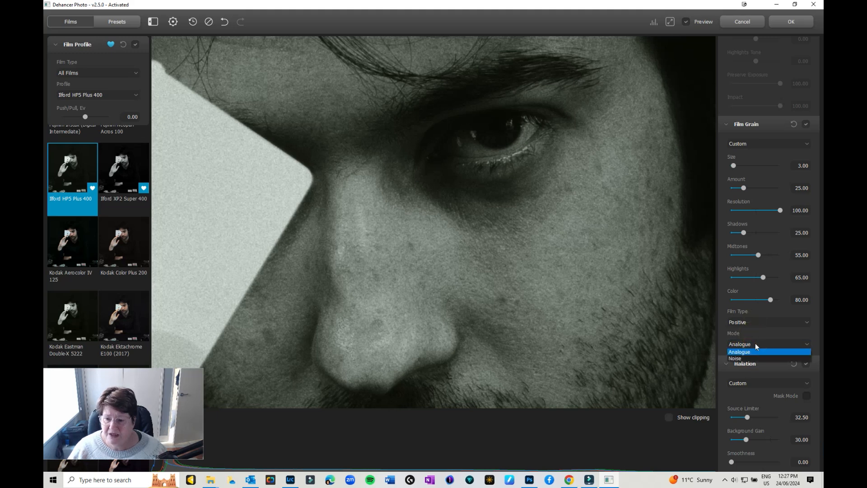
click(755, 344)
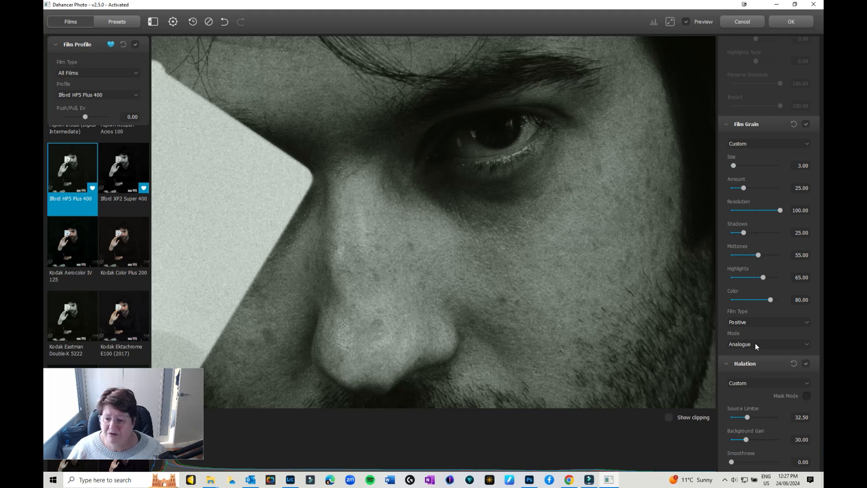
Return to the full image view and examine the Halation and Bloom controls.
scroll(758, 405, down, 2)
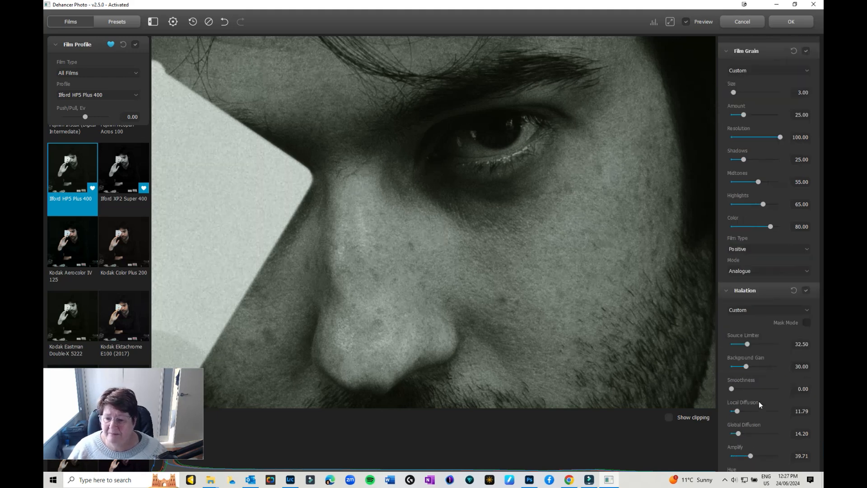
scroll(758, 401, down, 2)
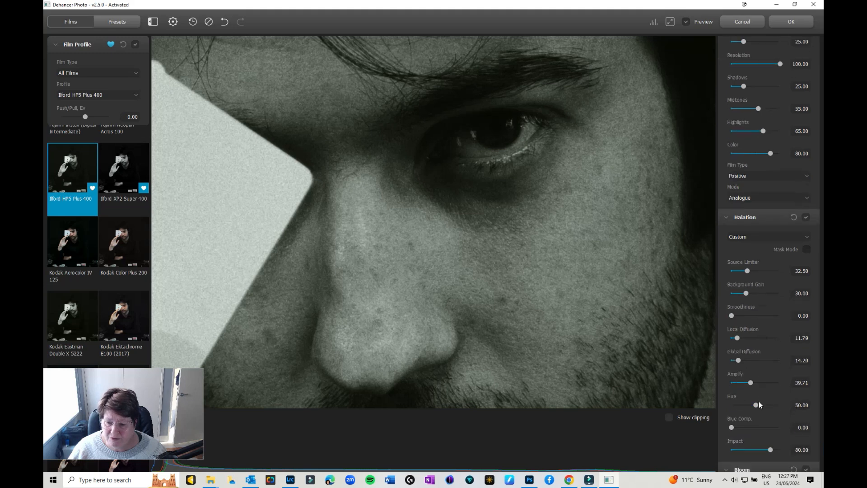
click(673, 19)
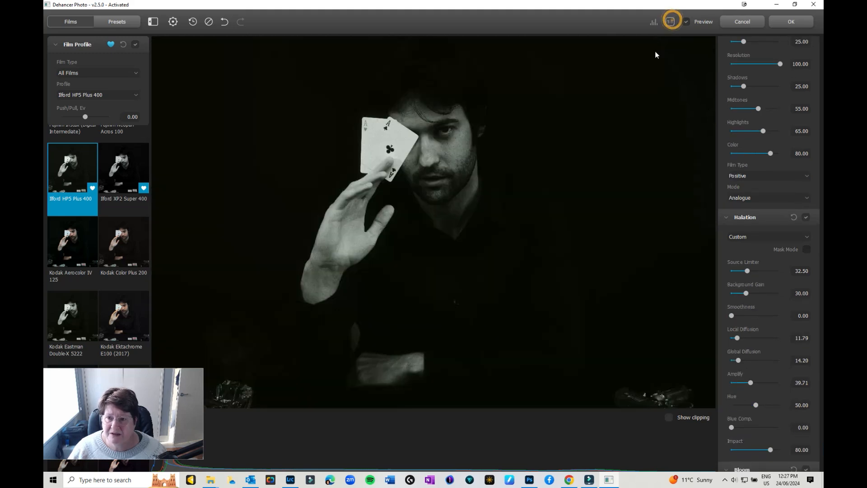
scroll(787, 407, down, 2)
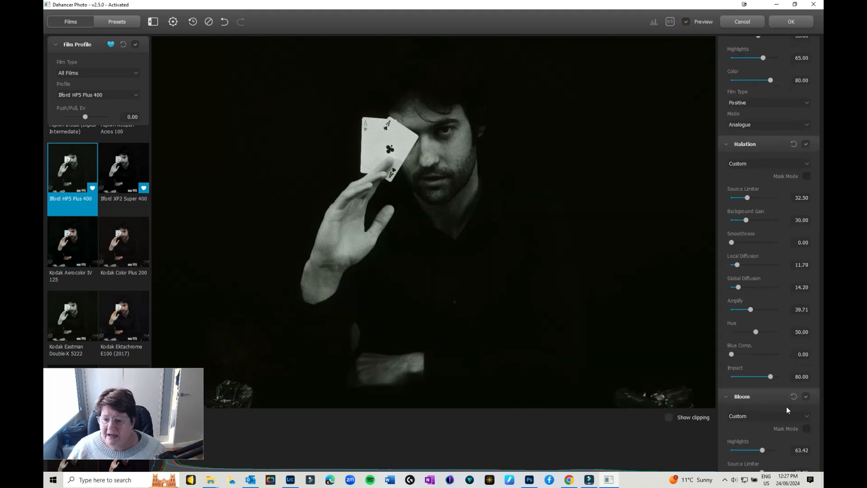
scroll(787, 410, down, 1)
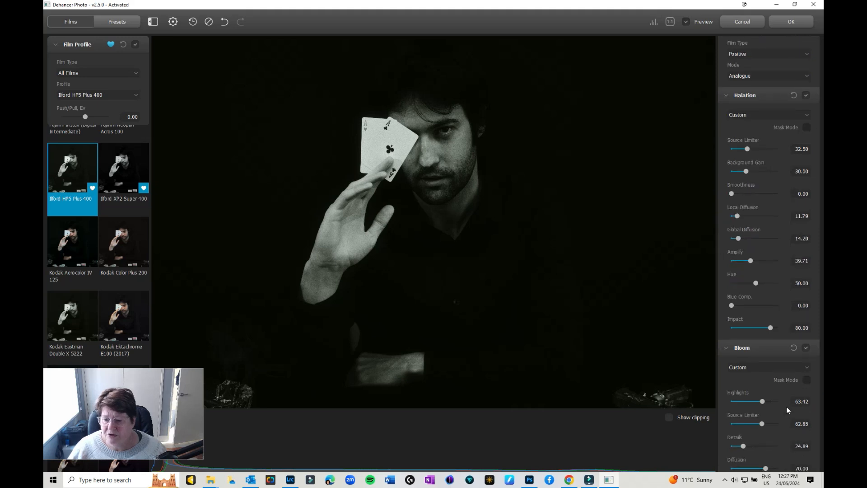
scroll(785, 405, down, 2)
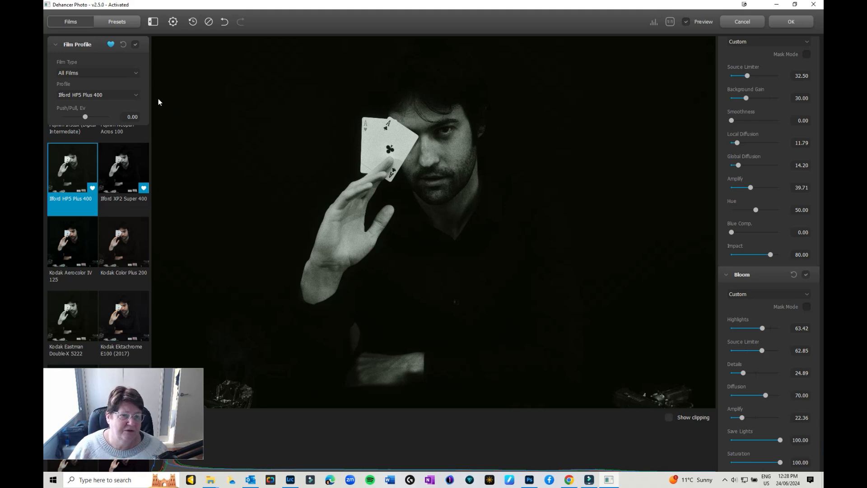
Filter the film profiles to Black & White, keeping Ilford HP5 Plus 400 selected.
click(126, 73)
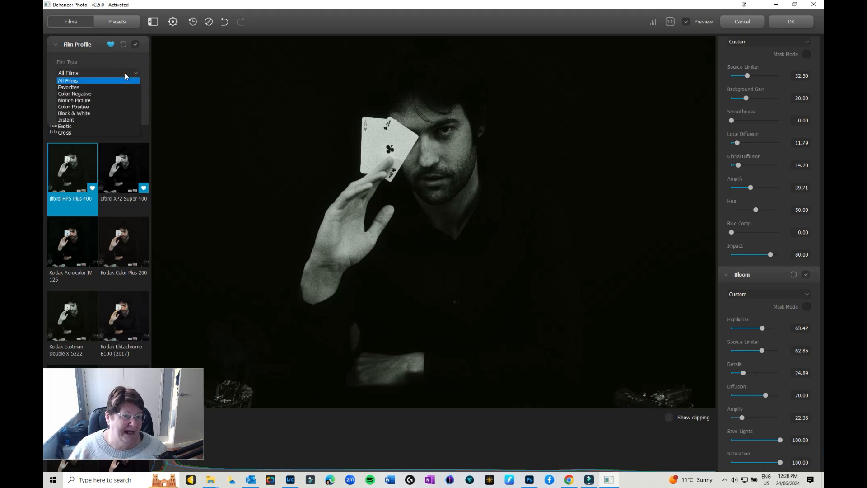
click(75, 114)
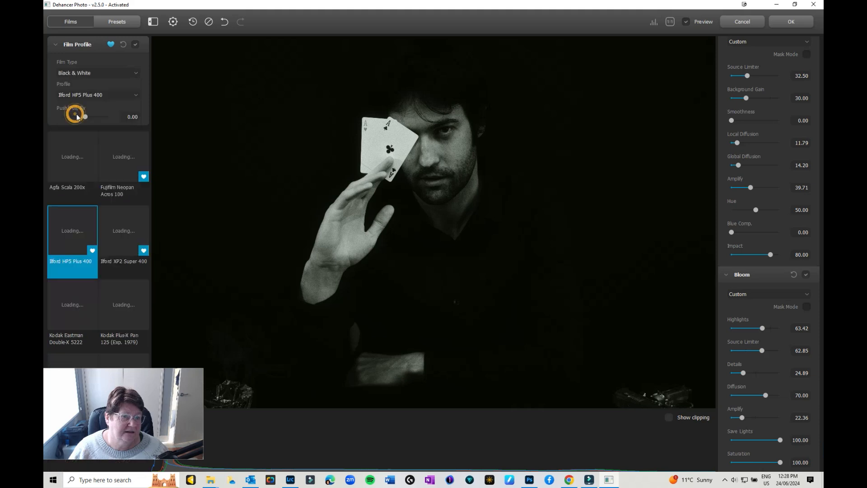
drag(107, 410, 370, 411)
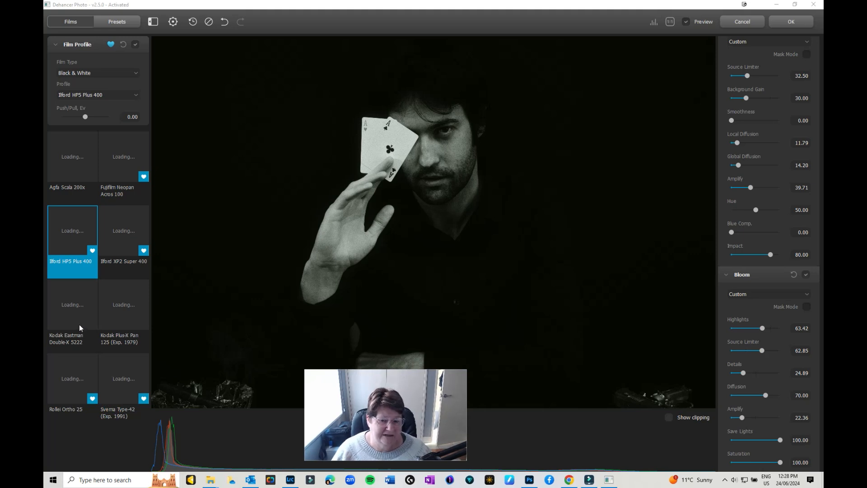
click(68, 238)
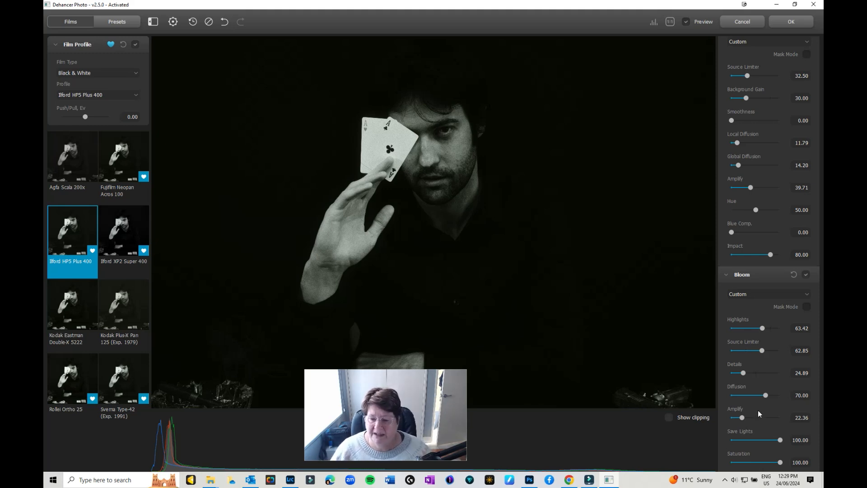
Try the 35 mm Half Frame film damage preset on the portrait and switch Film Damage off again.
scroll(766, 414, down, 3)
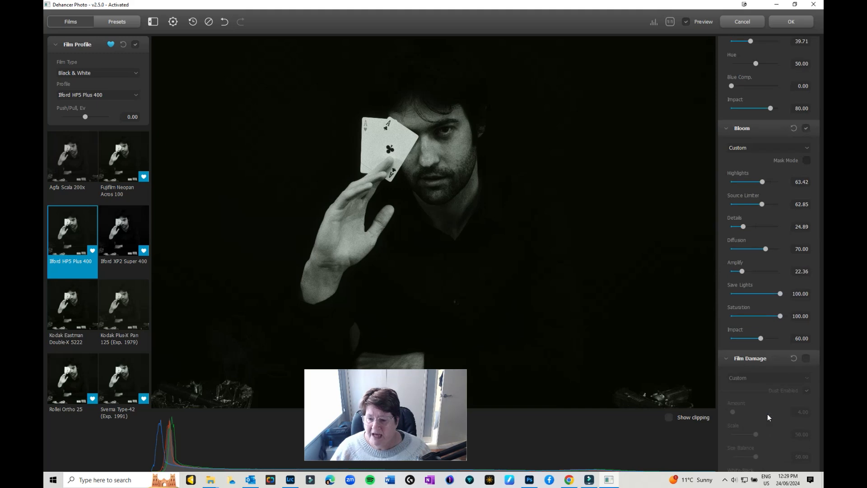
scroll(768, 414, down, 2)
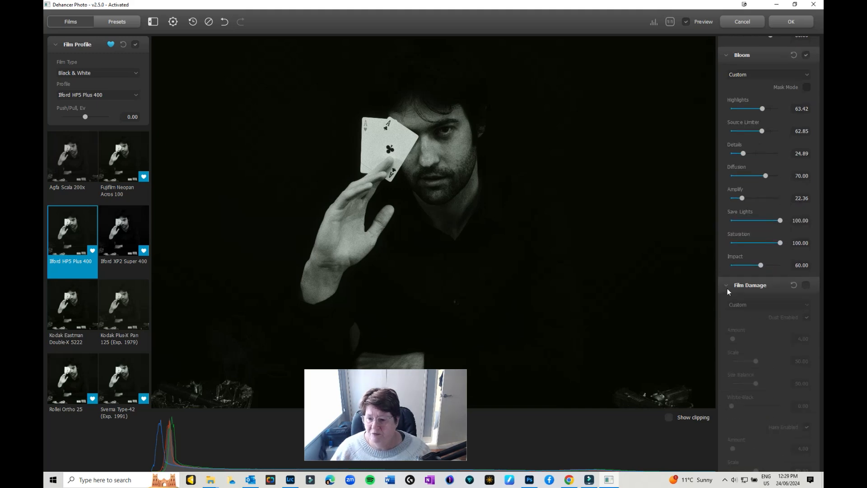
click(805, 285)
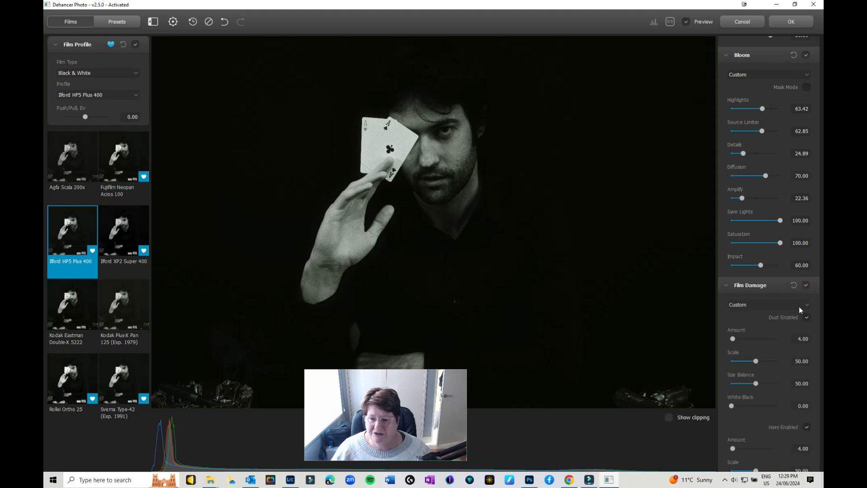
click(798, 305)
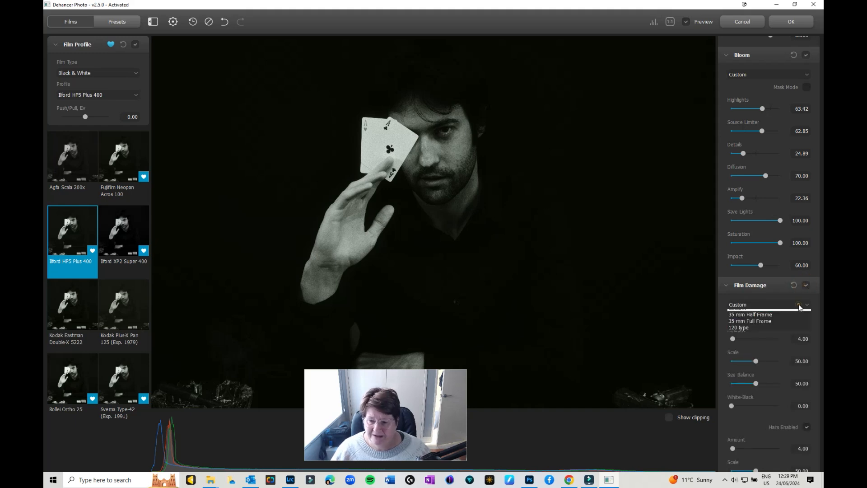
click(758, 319)
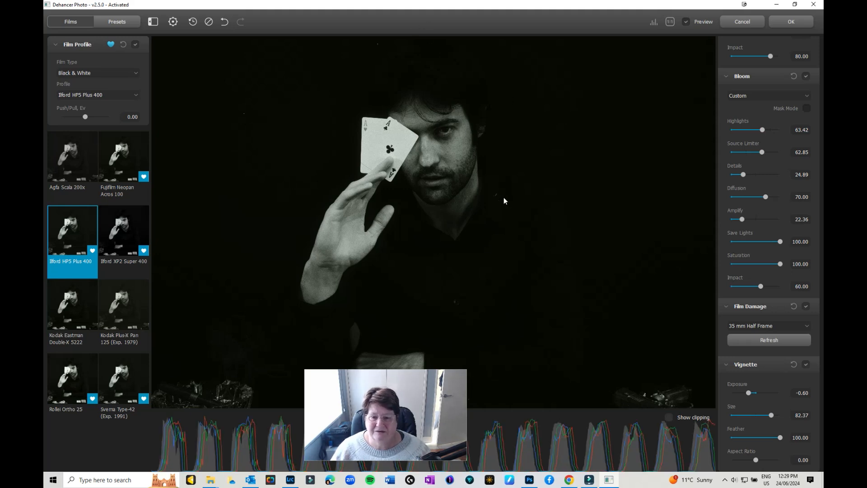
click(794, 308)
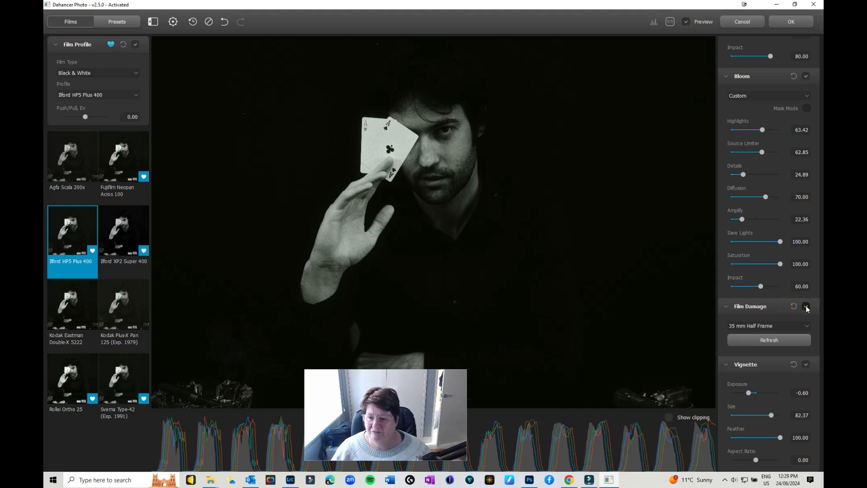
click(806, 306)
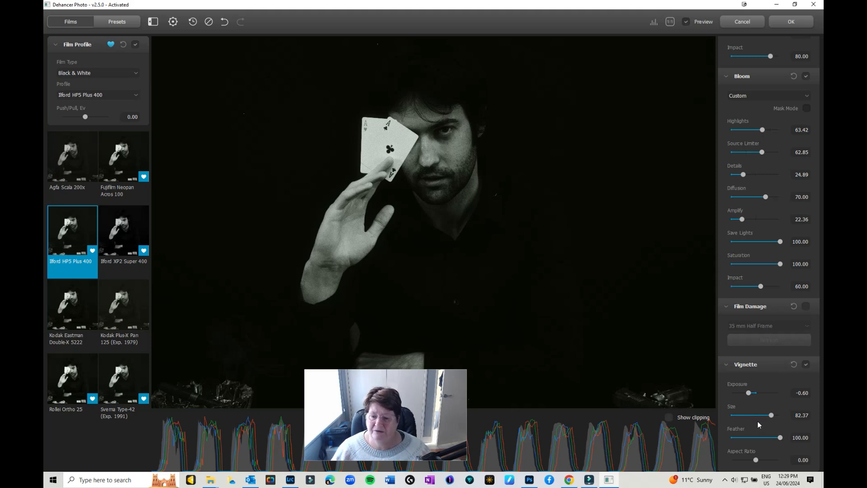
Try the 35 mm / Super 35 bloom preset and replace it with 8 mm / Super 8.
scroll(757, 421, up, 1)
click(787, 150)
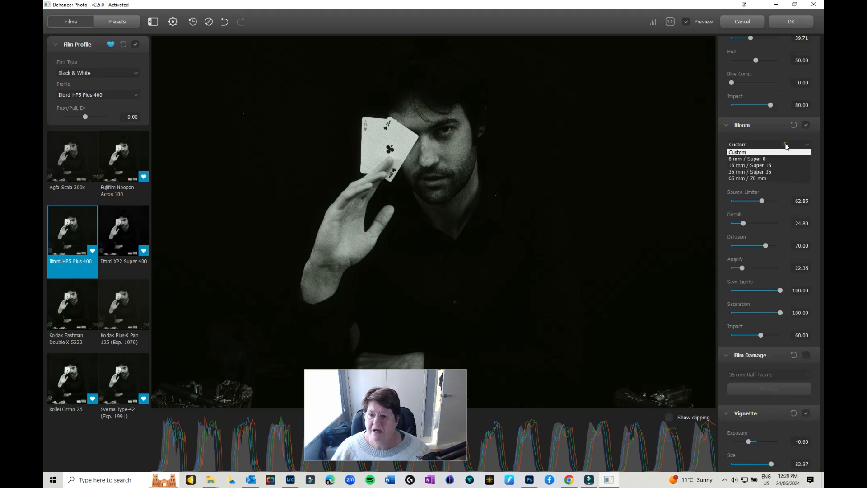
click(739, 172)
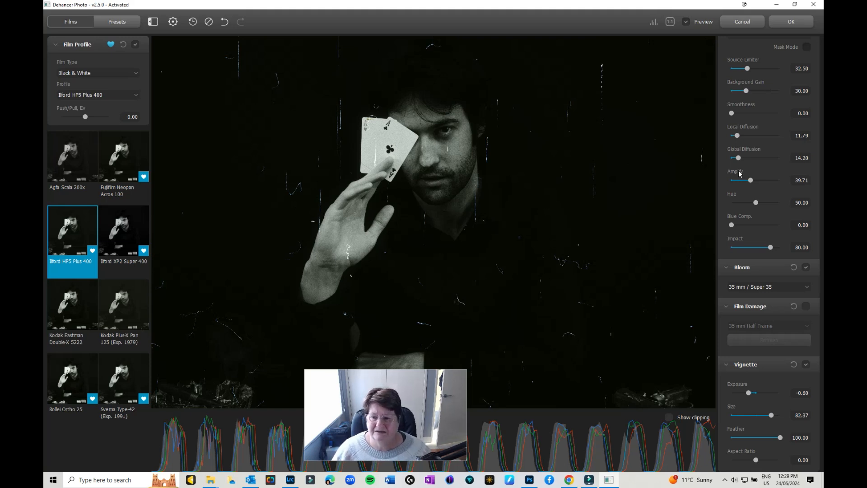
click(779, 288)
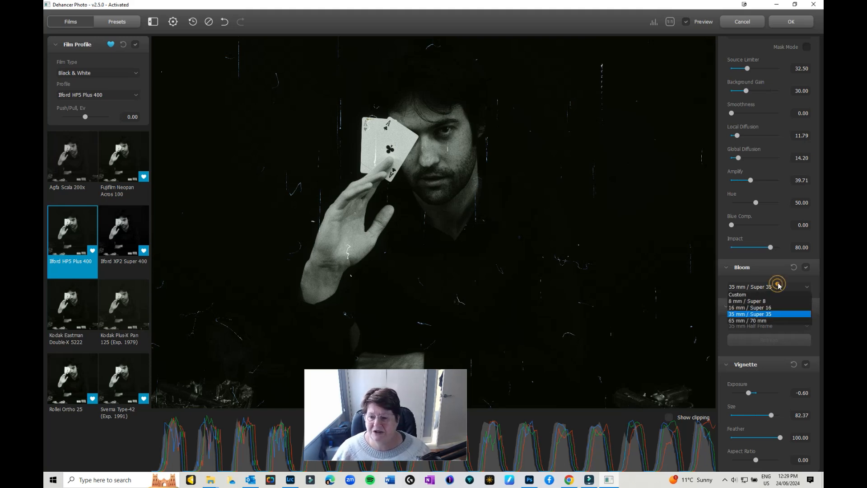
click(746, 302)
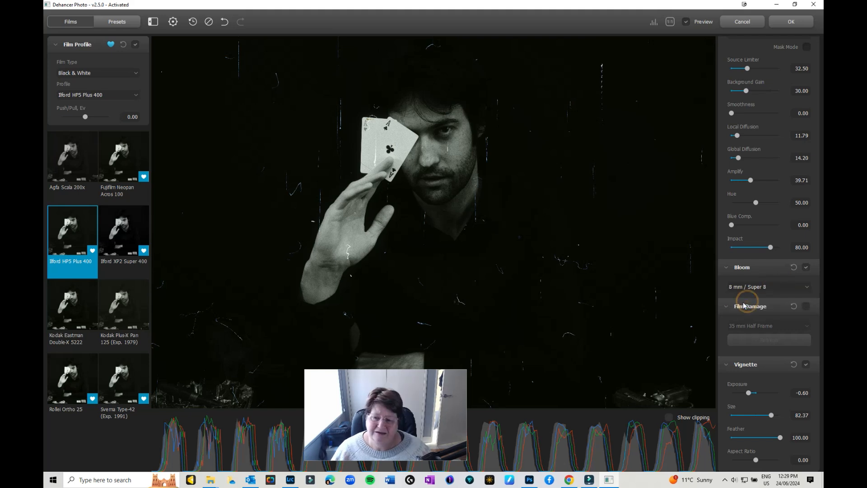
Switch the Bloom preset to Custom to expose its individual settings.
click(768, 287)
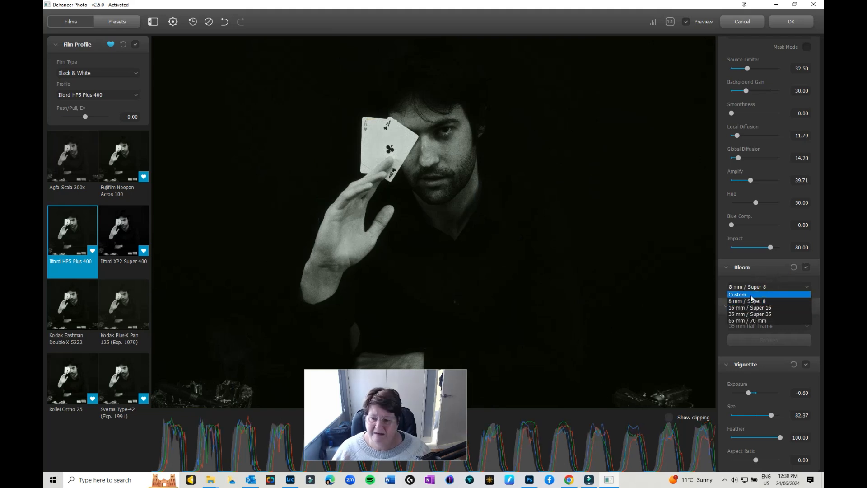
click(750, 294)
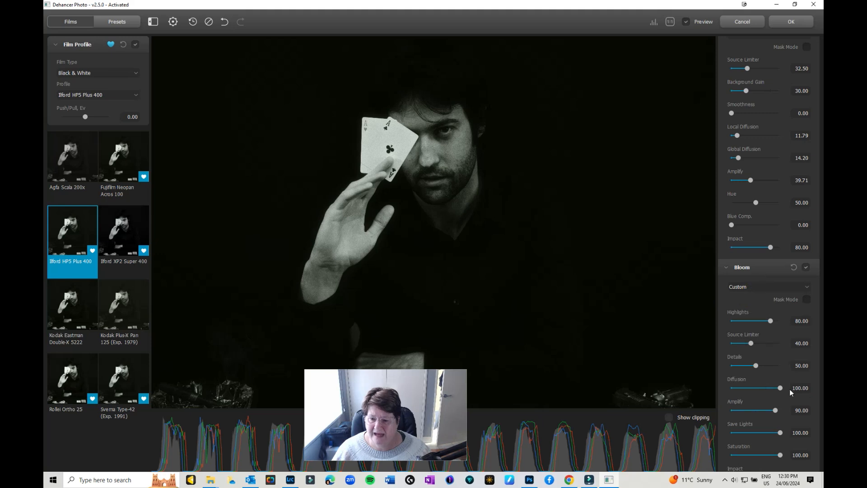
scroll(790, 389, down, 3)
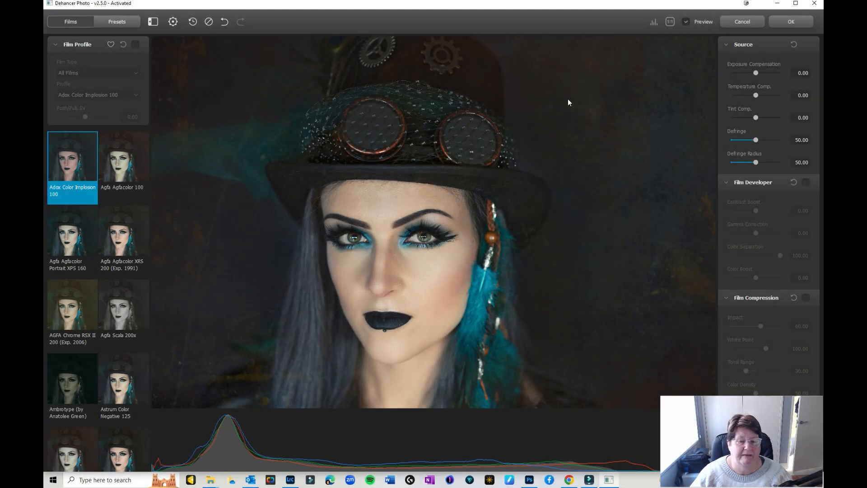
Show the presets library for the steampunk portrait and examine the New Preset dialog before closing it.
click(121, 22)
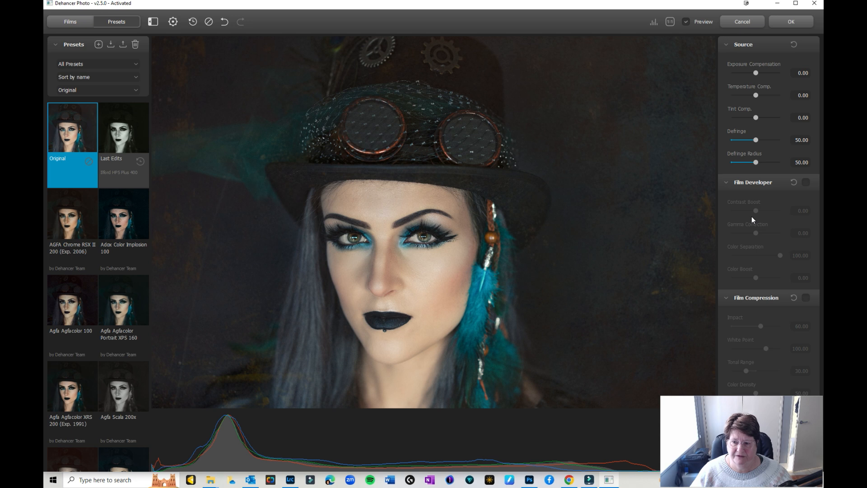
scroll(752, 216, down, 2)
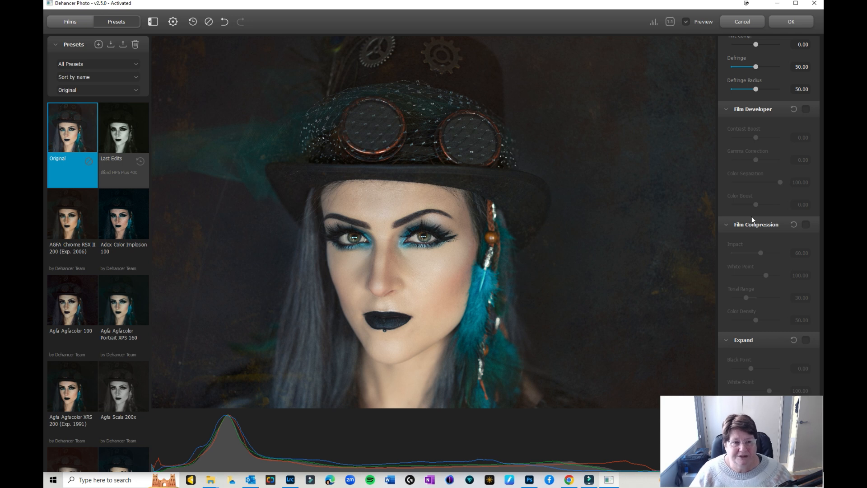
click(98, 44)
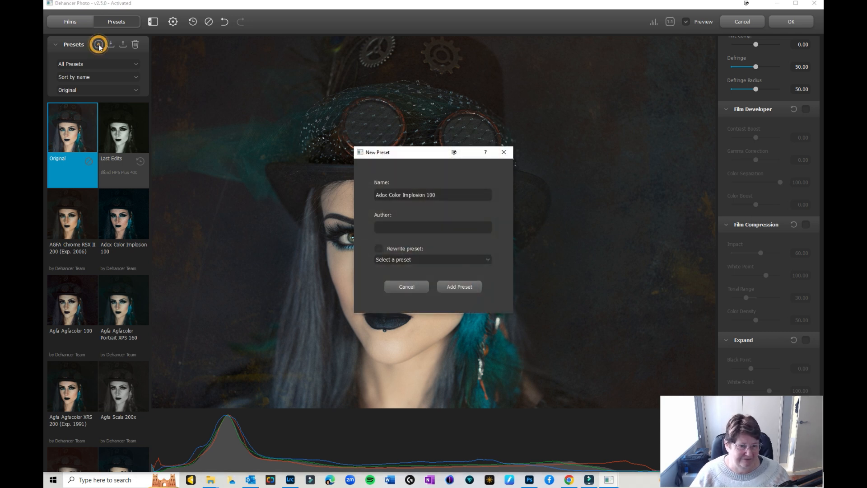
click(438, 293)
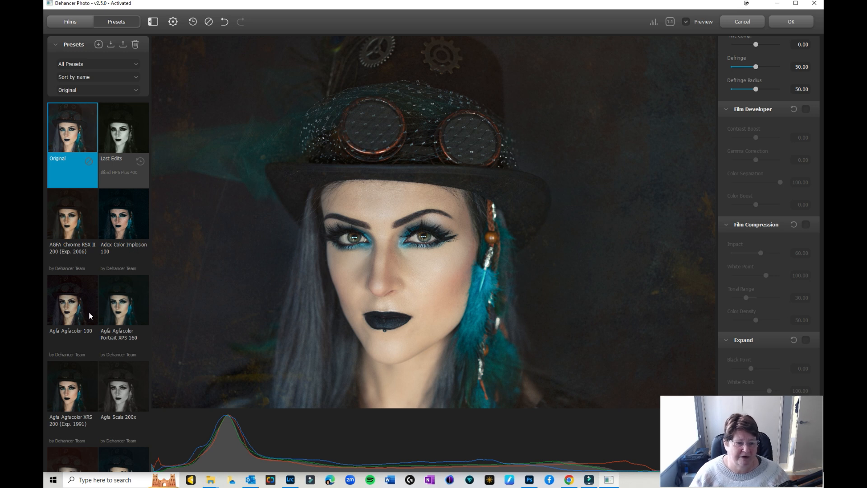
Apply the Agfa Agfacolor XRS 200 (Exp. 1991) preset and compare the portrait before and after.
click(71, 375)
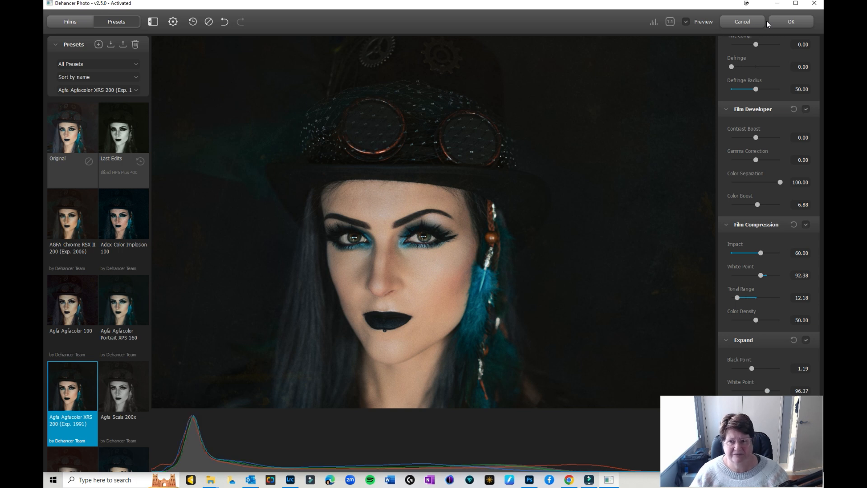
click(684, 20)
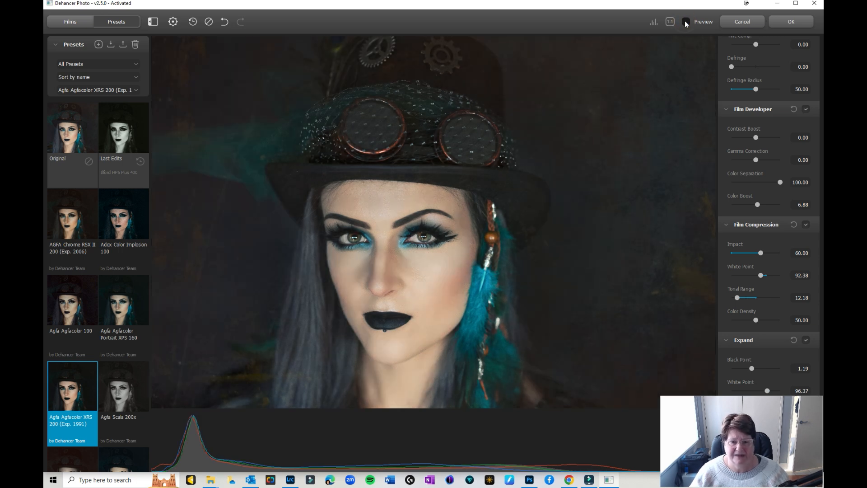
click(686, 21)
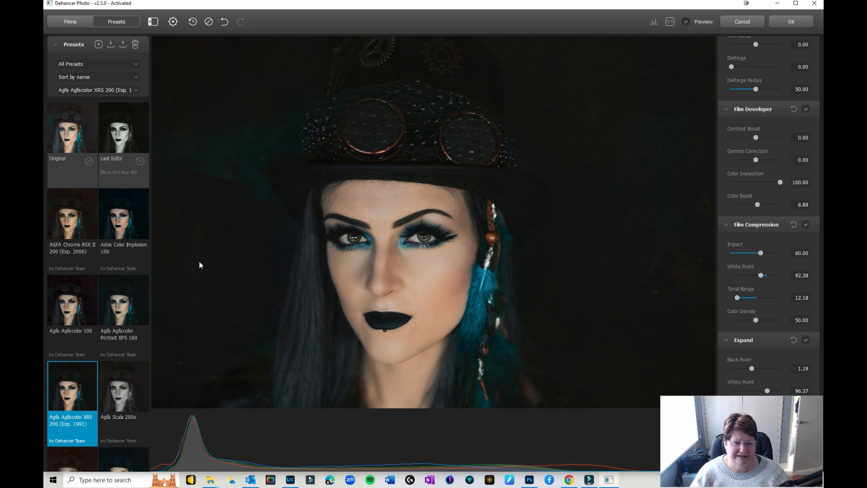
Try the Astrum Color Negative 125 preset and reset the portrait to the original.
scroll(108, 308, down, 5)
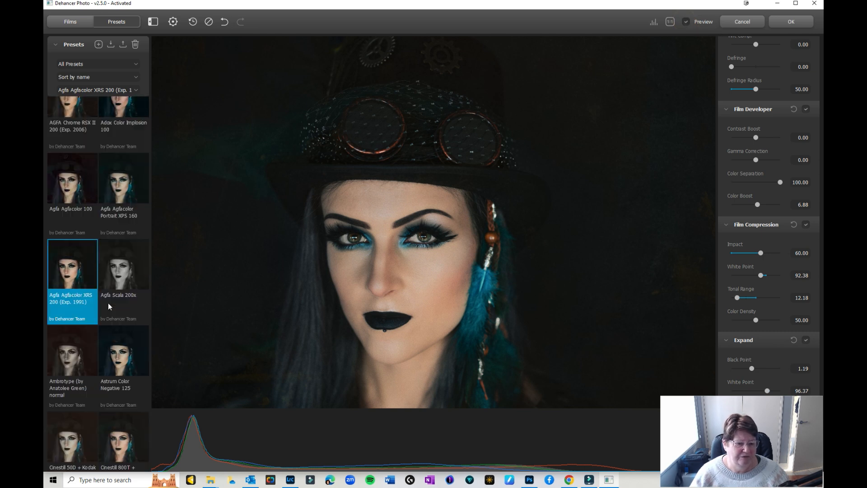
click(129, 363)
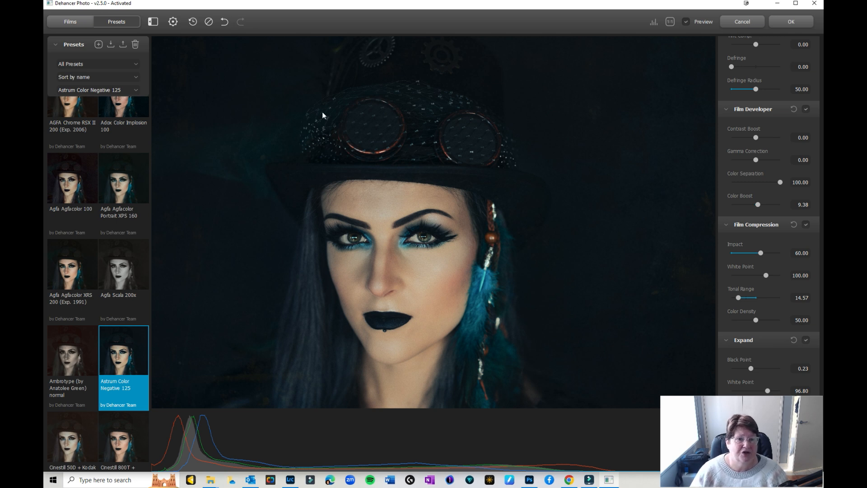
click(210, 22)
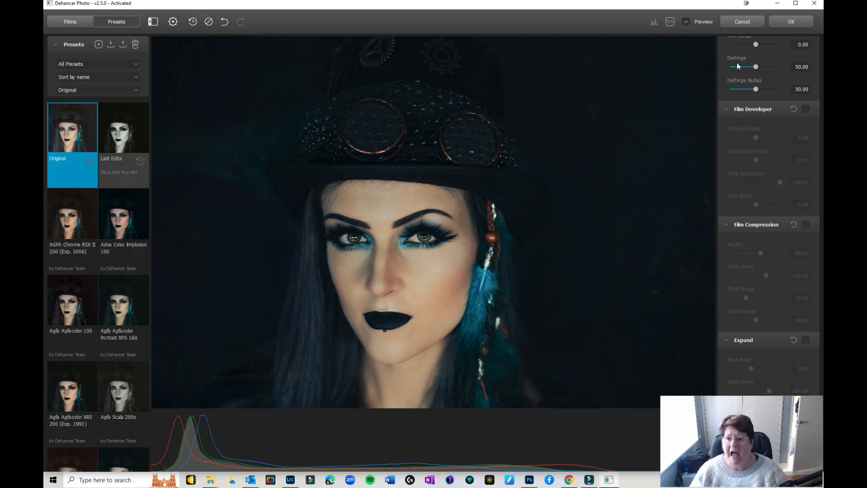
Look through the adjustment sections from Source to Color Head and filter the presets to My Presets.
scroll(737, 66, up, 3)
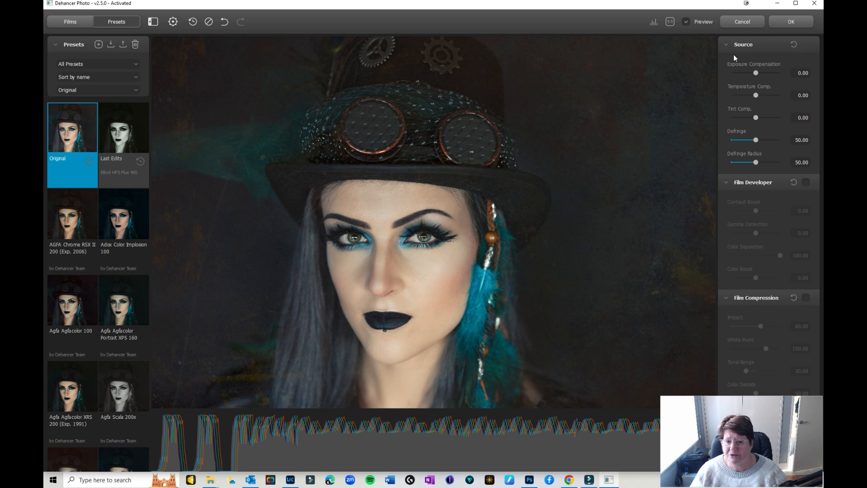
scroll(766, 275, down, 8)
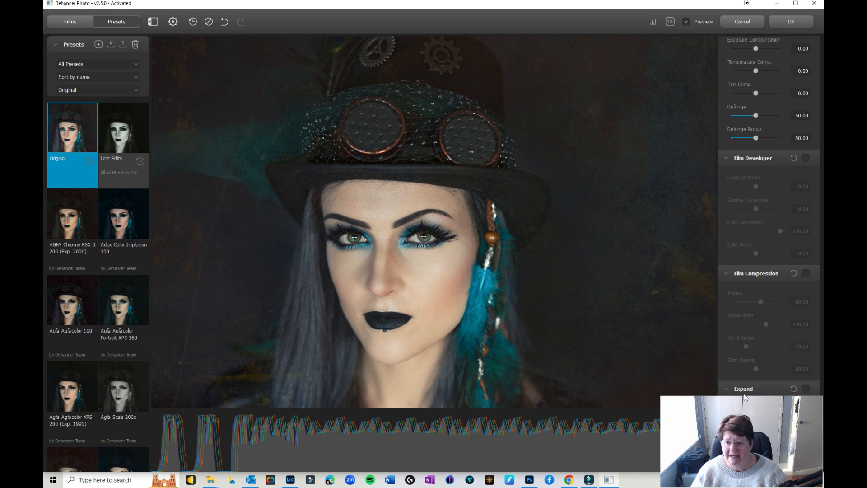
scroll(756, 326, down, 4)
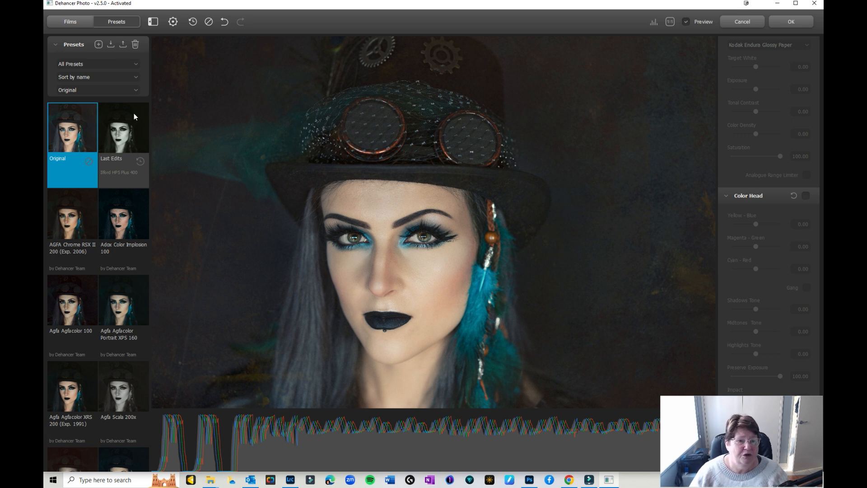
click(135, 64)
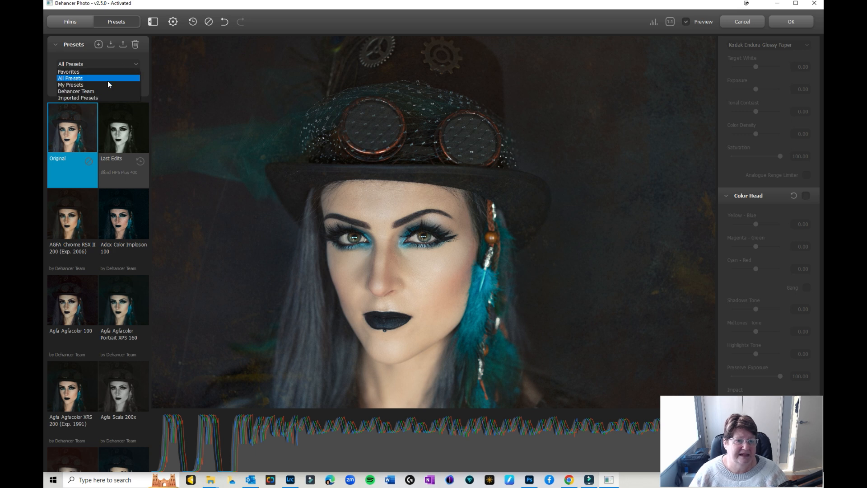
click(80, 84)
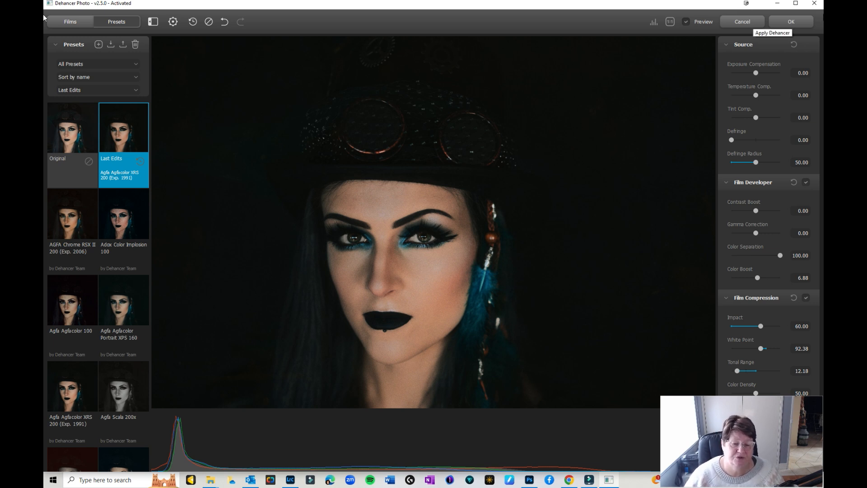
Switch to the Dehancer website in the browser, view the video plugin page, and return to the photo plugin page.
click(295, 481)
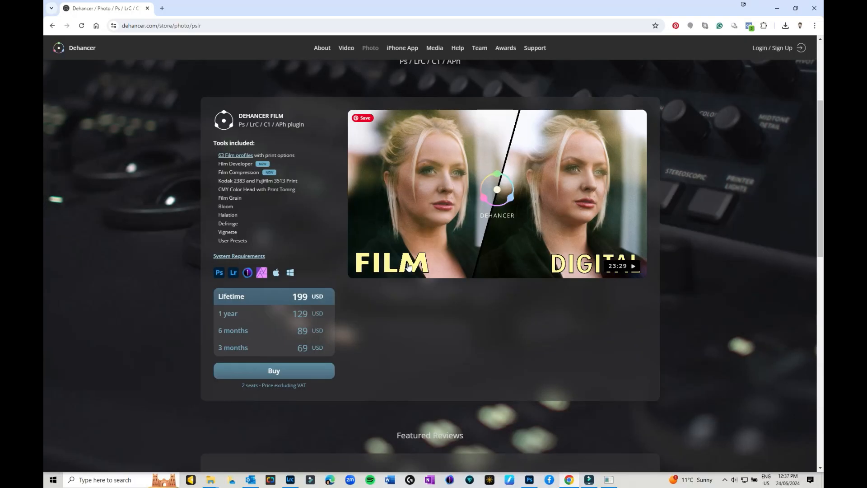
scroll(505, 432, up, 2)
scroll(330, 152, up, 2)
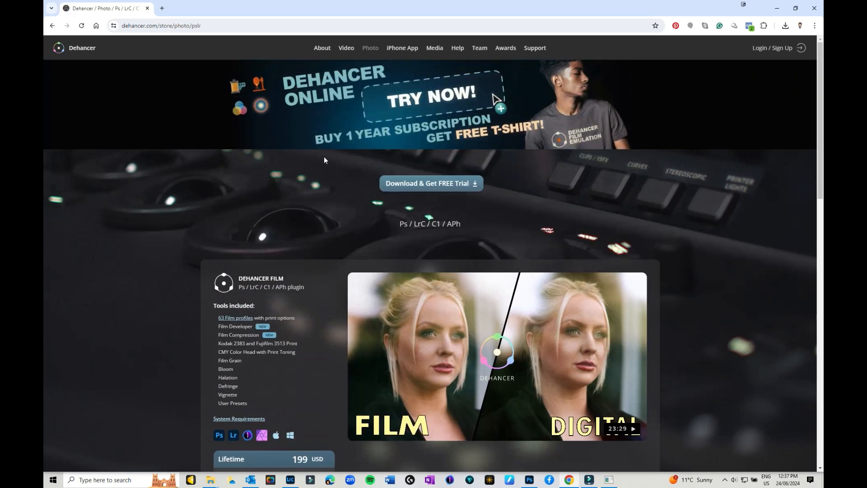
click(346, 47)
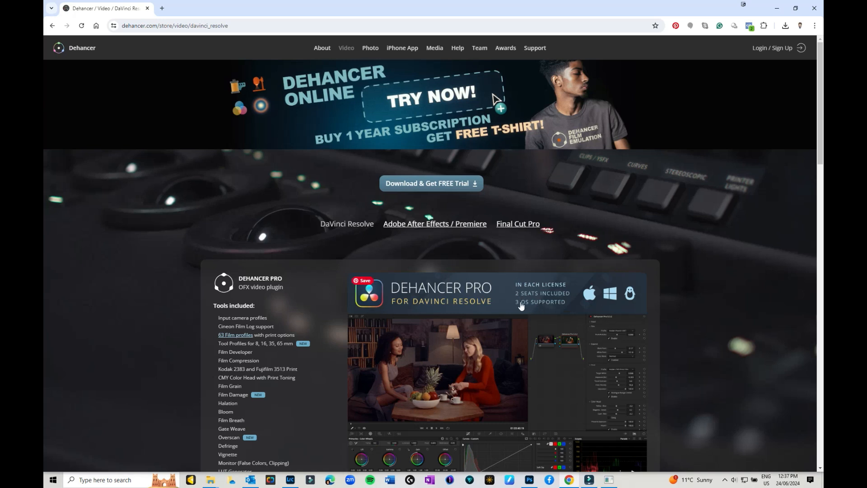
click(373, 52)
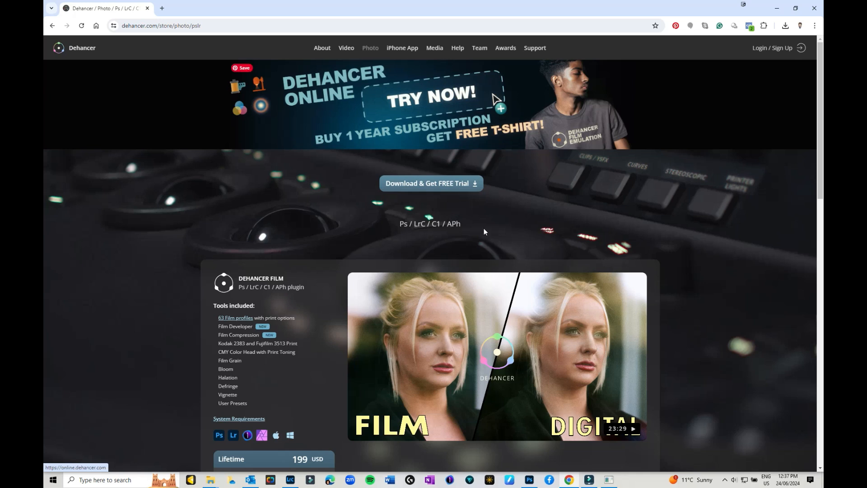
Review the Dehancer Film photo plugin's included tools, supported host programs, licence options and free trial offer.
scroll(448, 302, down, 3)
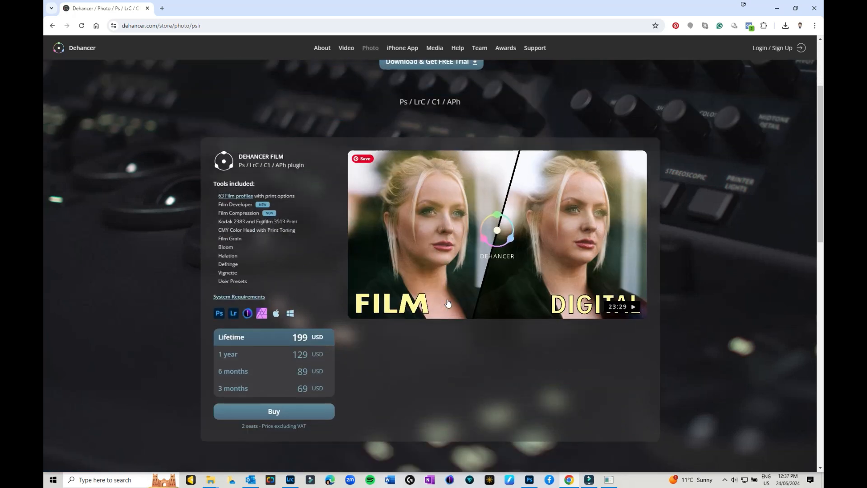
scroll(447, 302, up, 3)
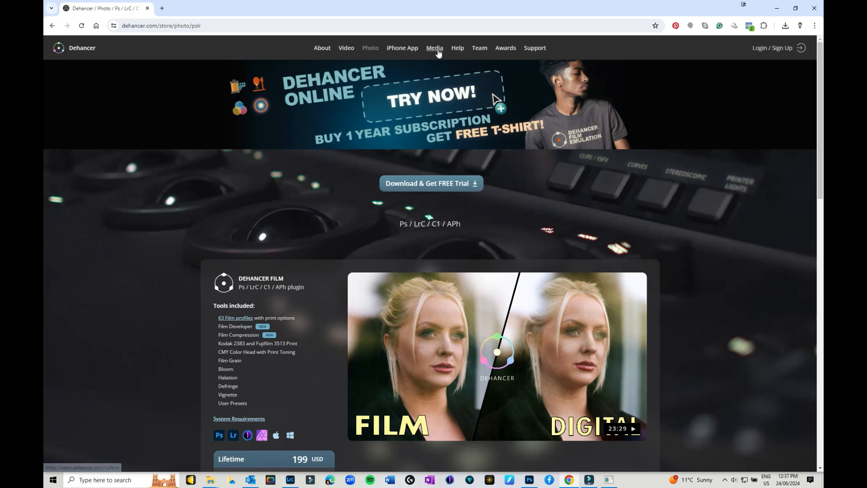
scroll(378, 354, down, 2)
scroll(378, 350, down, 1)
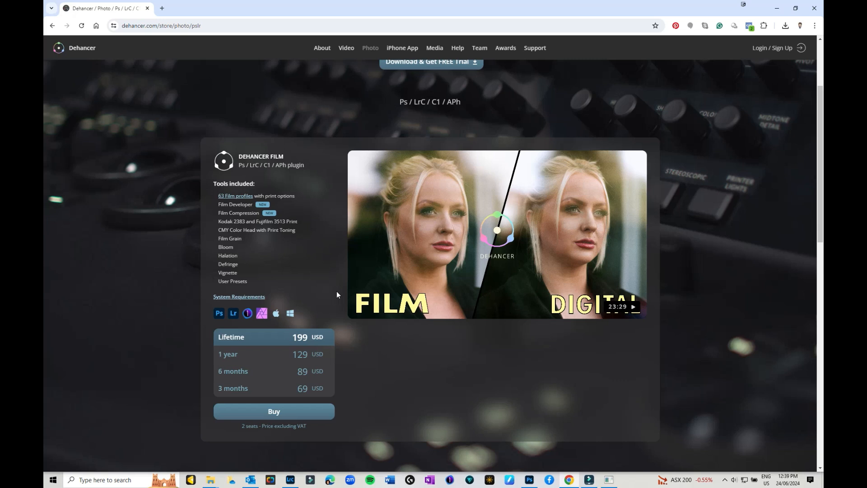
scroll(404, 233, up, 3)
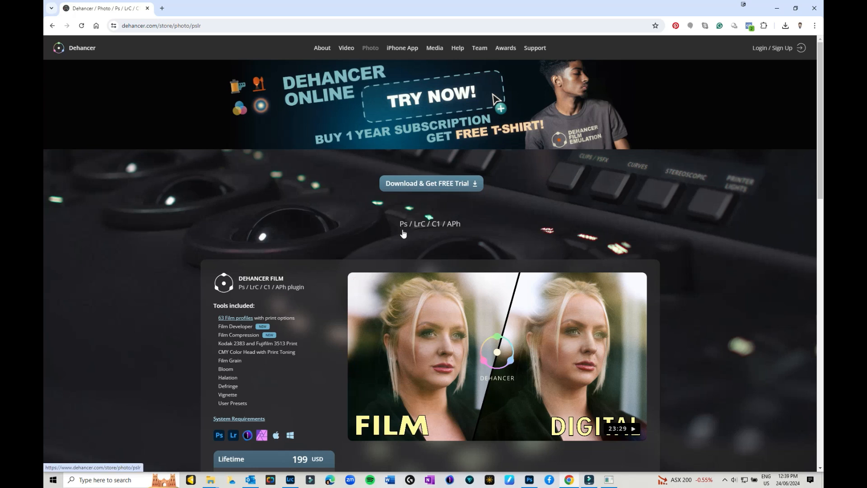